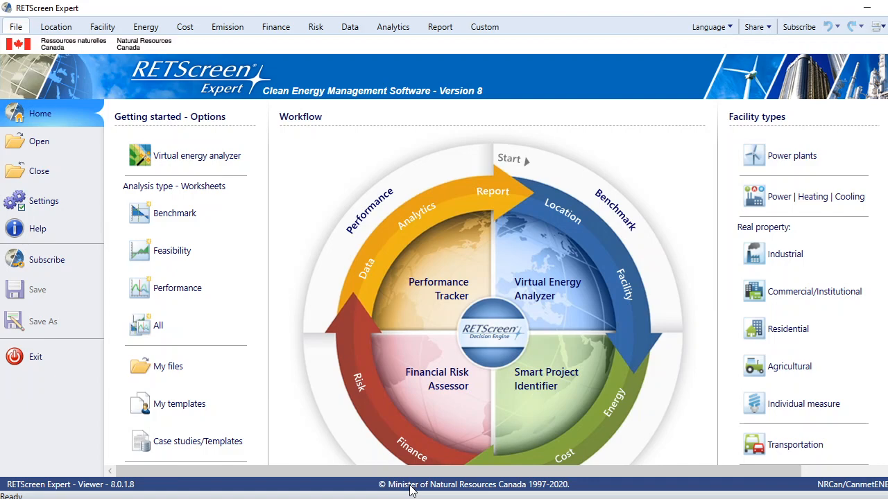
Switch to the browser window showing the Natural Resources Canada RETScreen page and review the software overview.
mouse_move(458, 497)
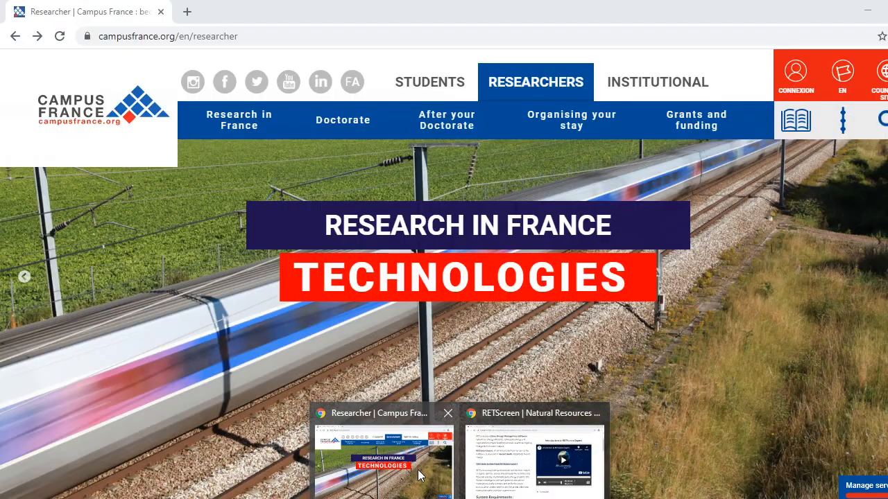
click(486, 462)
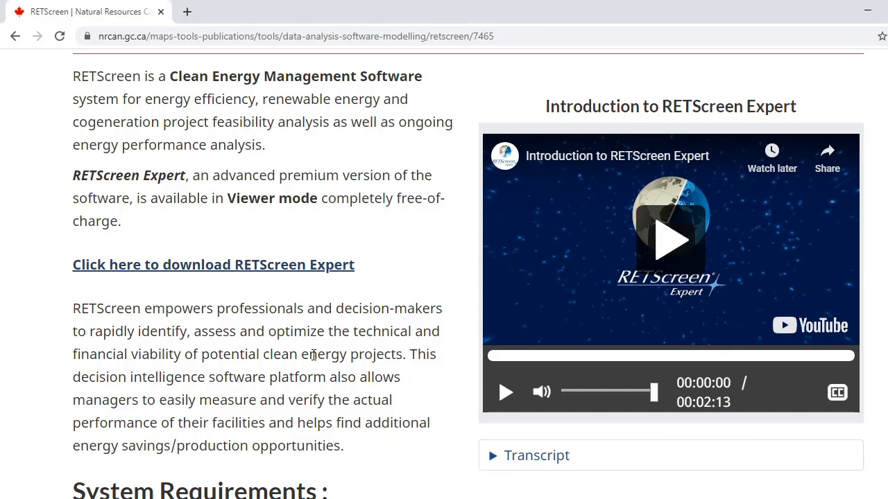
scroll(264, 342, up, 3)
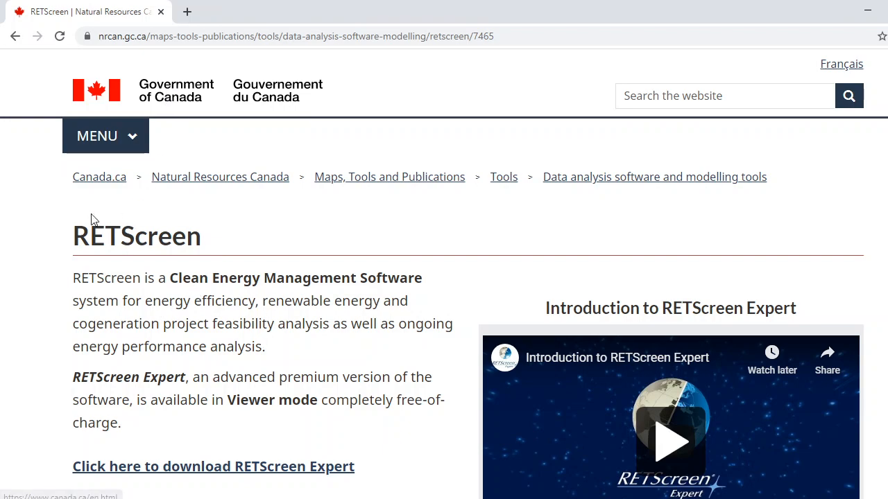
scroll(67, 247, down, 8)
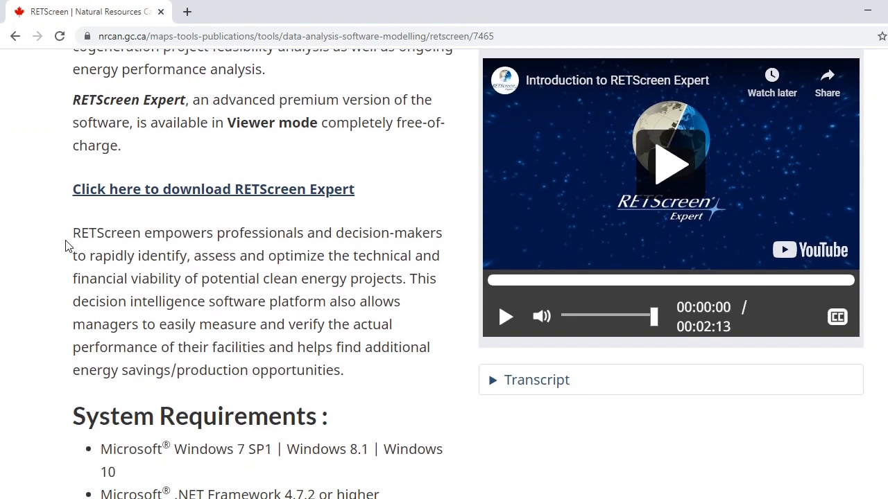
Examine the Language Selection list on the RETScreen page, from Arabic through Vietnamese.
scroll(70, 265, down, 4)
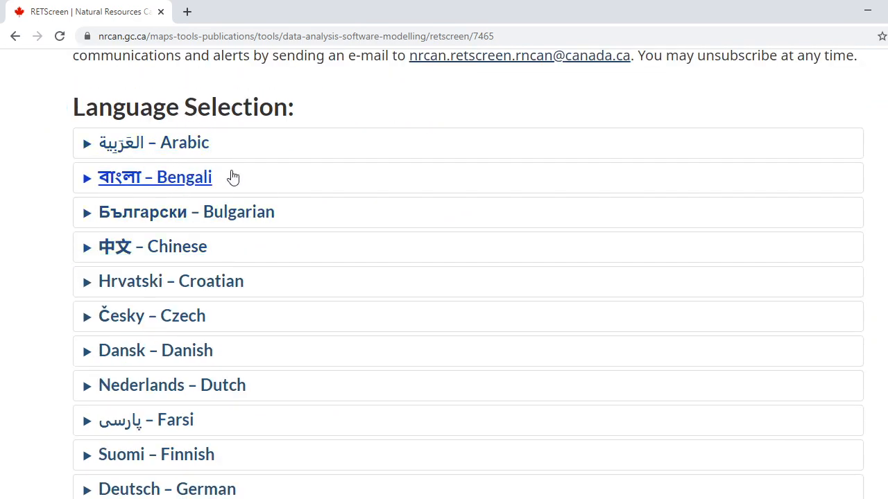
scroll(263, 172, down, 3)
scroll(284, 173, down, 3)
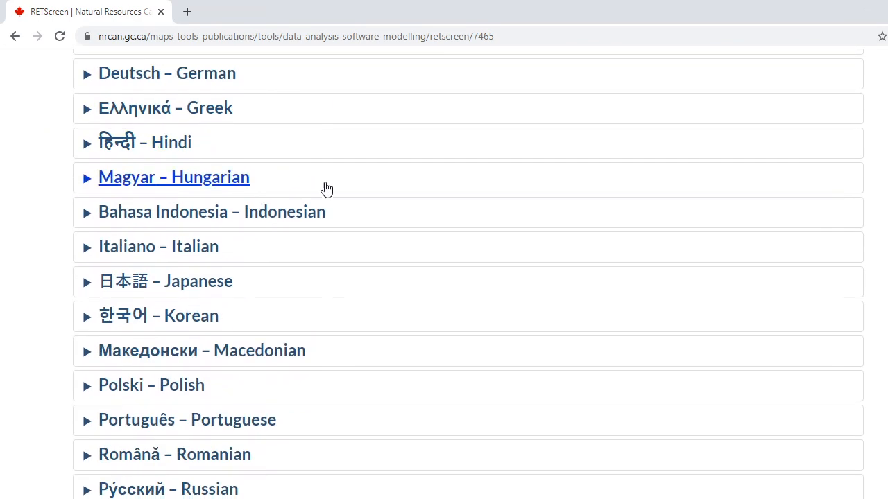
scroll(326, 188, down, 2)
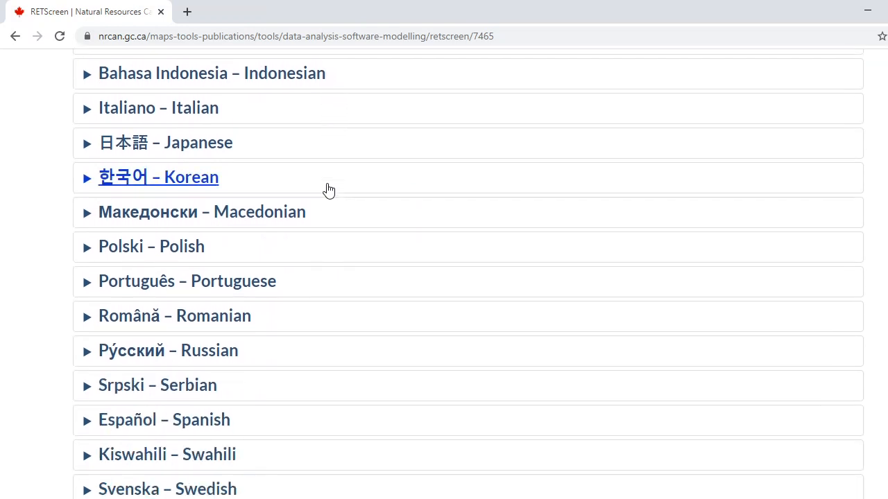
scroll(328, 190, down, 3)
scroll(333, 216, down, 3)
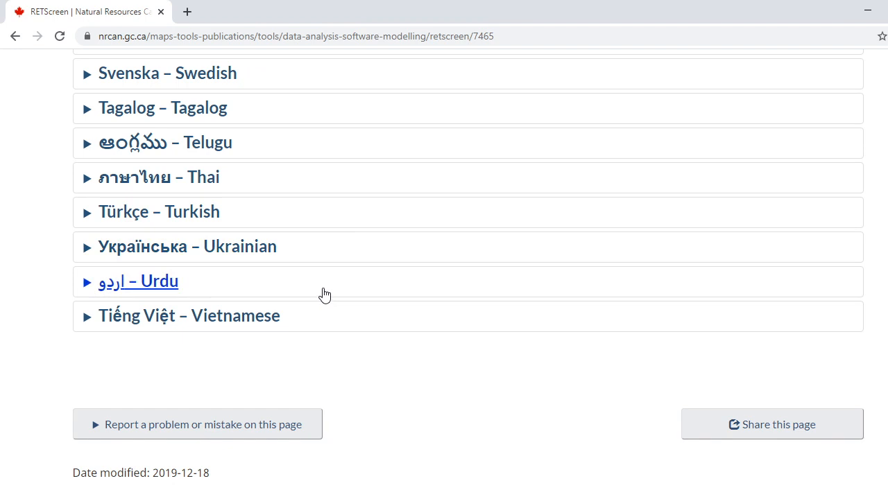
scroll(324, 295, up, 2)
scroll(324, 295, up, 1)
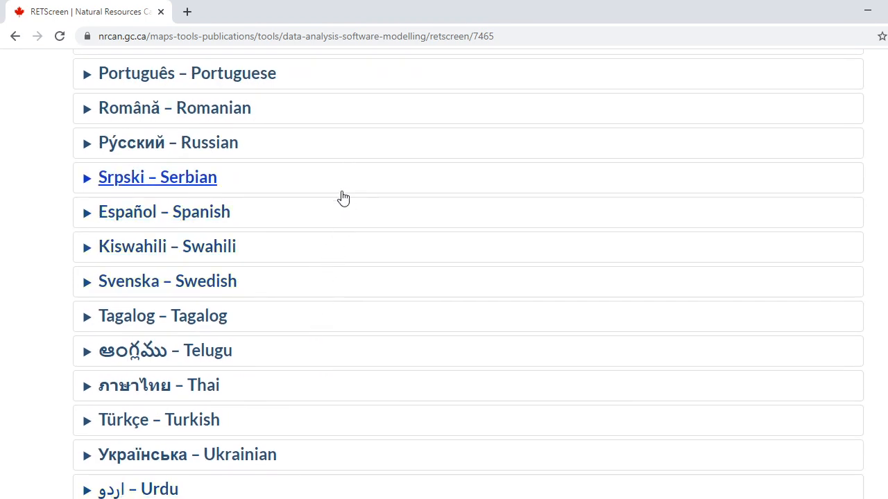
scroll(346, 202, up, 2)
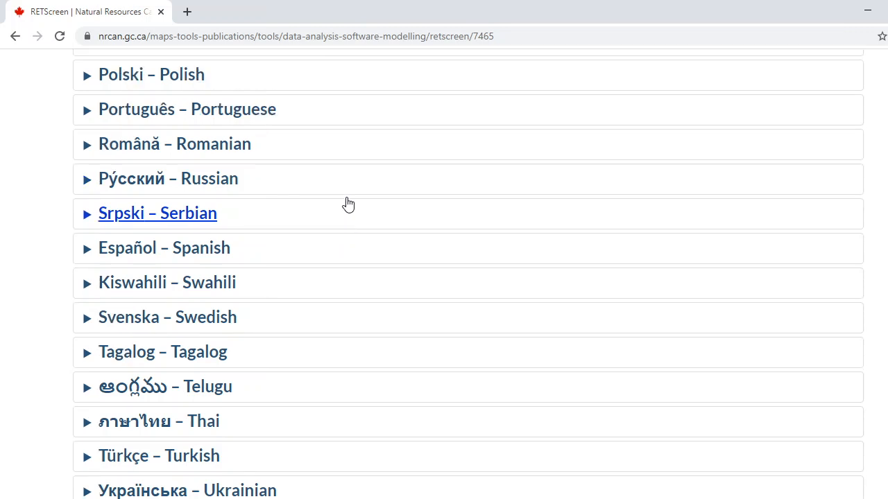
scroll(355, 231, up, 5)
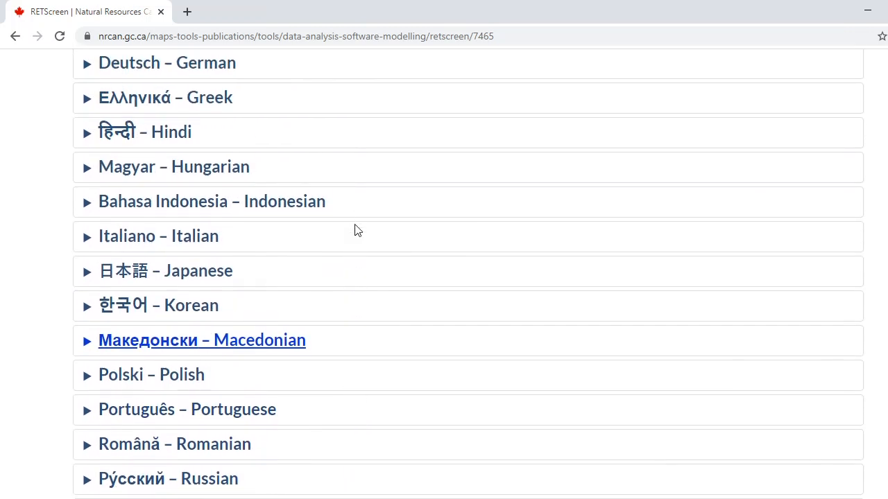
scroll(358, 235, up, 3)
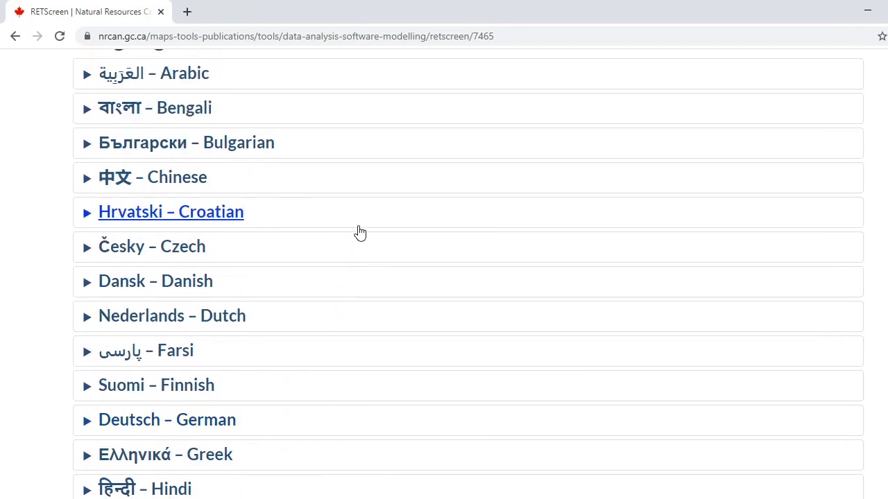
scroll(359, 236, up, 2)
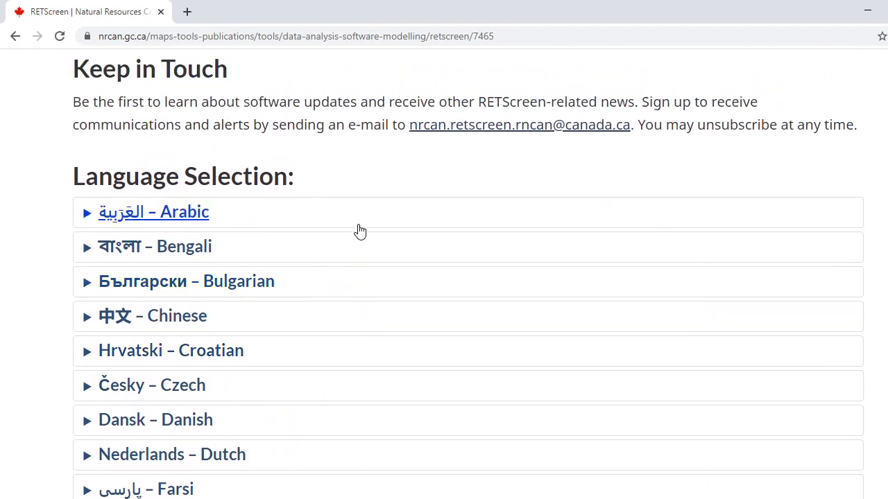
Review the system requirements, software description and RETScreen Expert download link on the web page.
scroll(360, 231, up, 3)
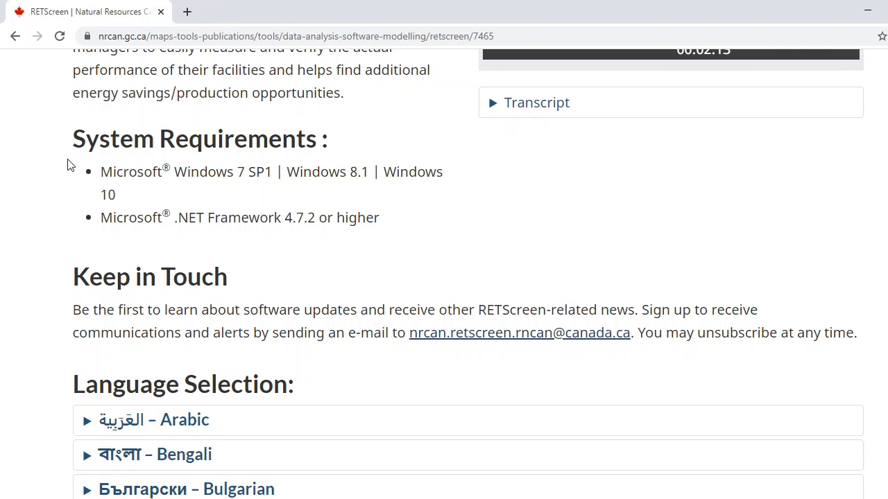
scroll(68, 166, up, 3)
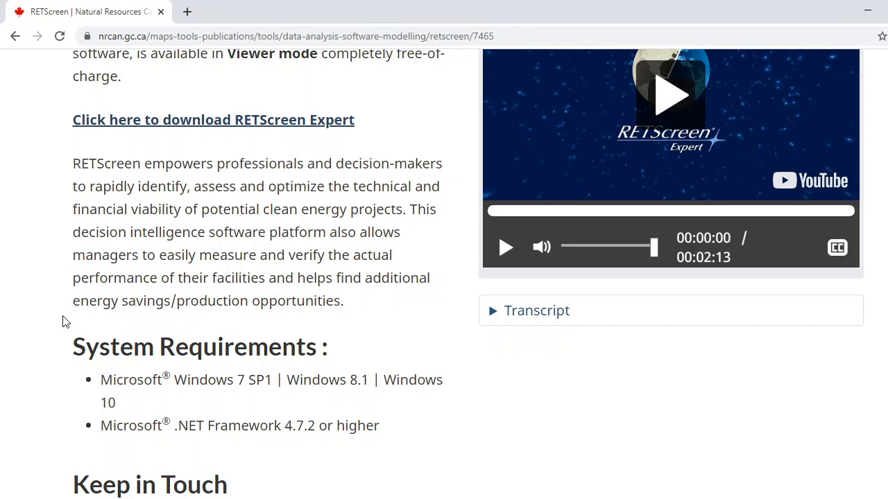
scroll(58, 229, up, 3)
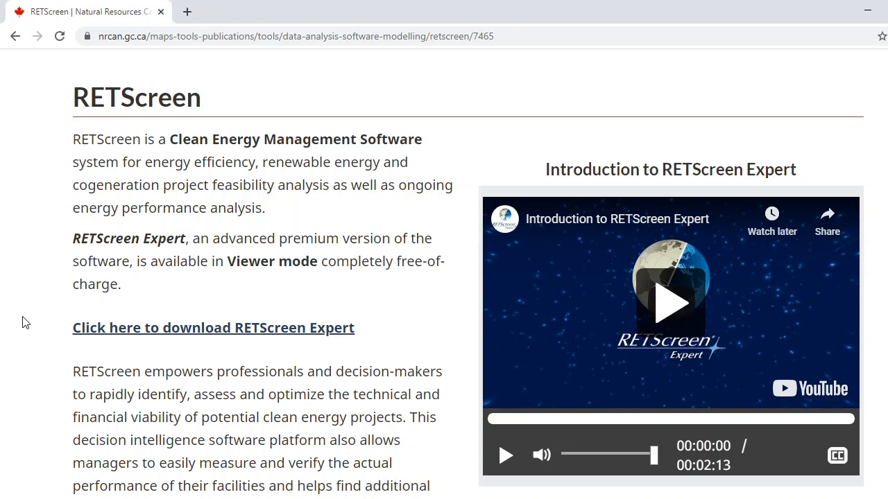
scroll(24, 321, down, 1)
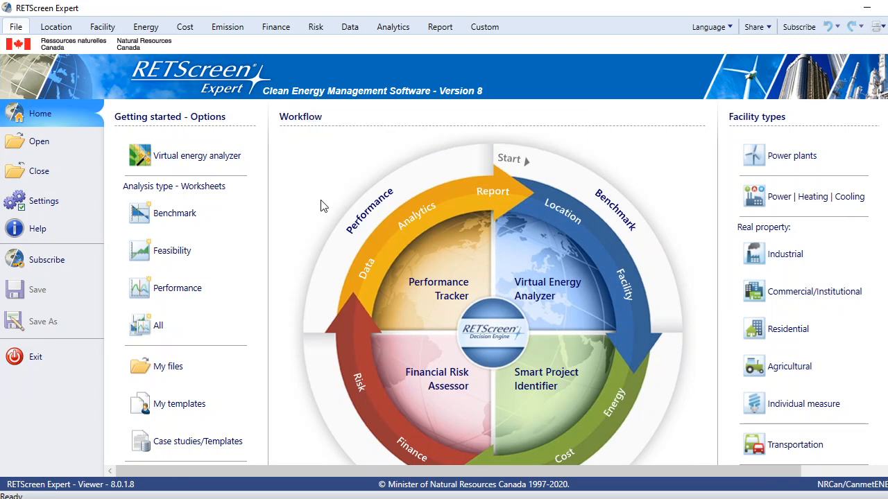
Switch to RETScreen Expert and examine the Home page's workflow diagram and the columns beside it.
scroll(321, 206, down, 1)
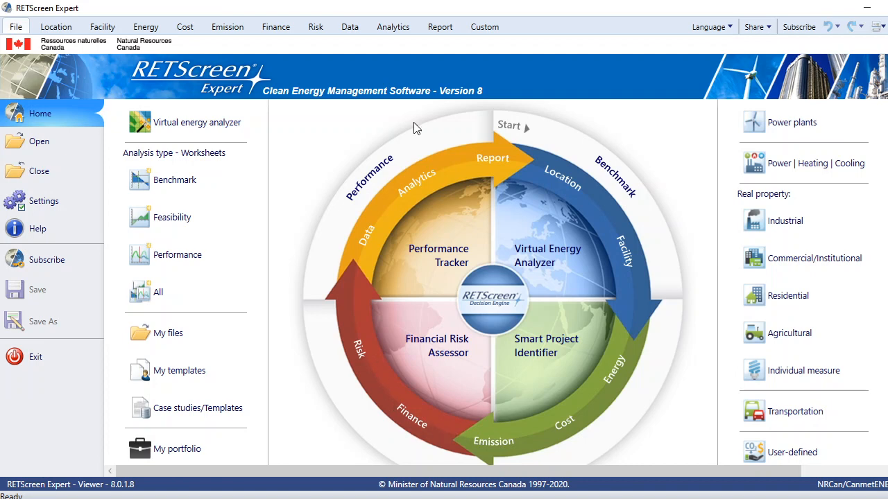
mouse_move(374, 192)
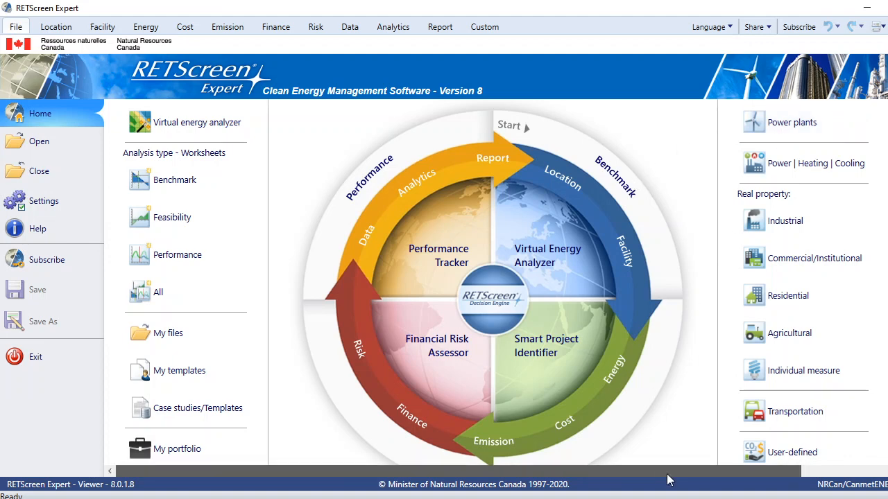
drag(666, 476, 737, 484)
drag(810, 476, 875, 472)
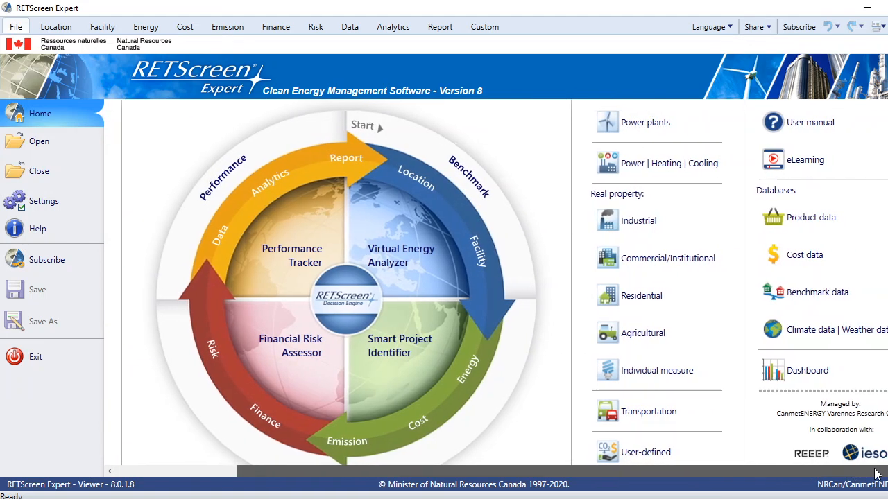
Examine the facility types from Power plants to Transportation, along with the eLearning and database options on the Home page.
mouse_move(660, 135)
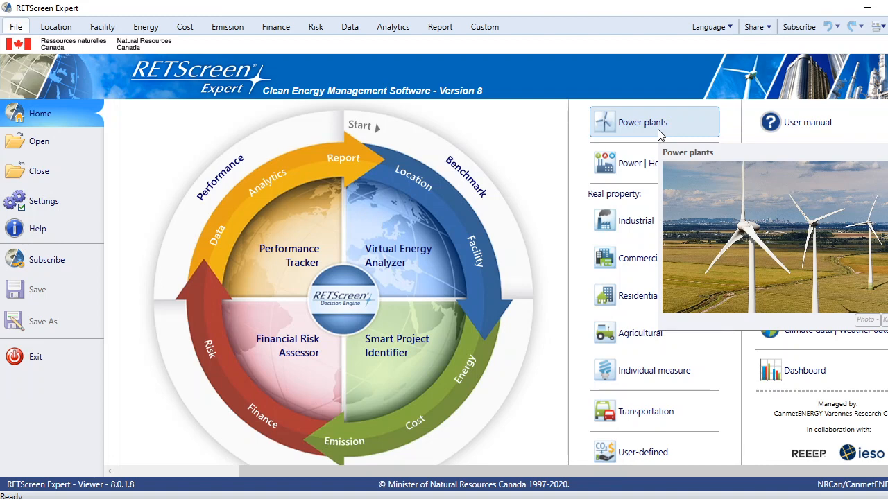
mouse_move(632, 177)
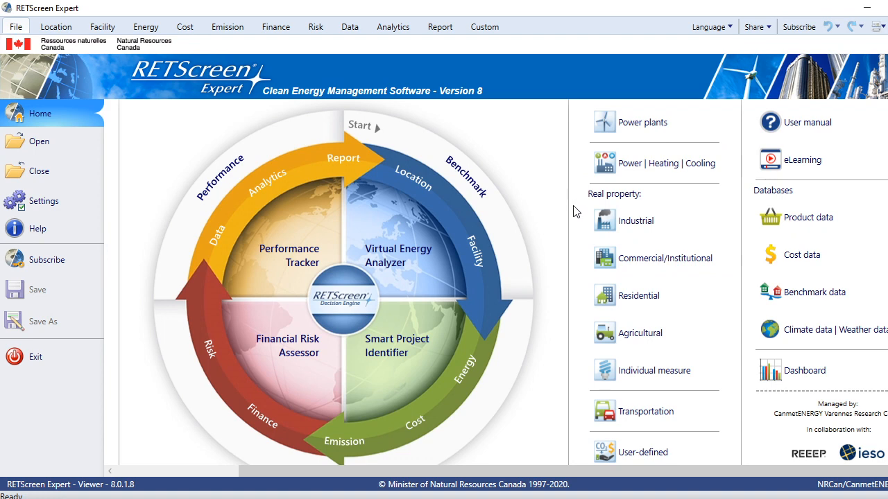
mouse_move(602, 223)
mouse_move(590, 258)
mouse_move(593, 303)
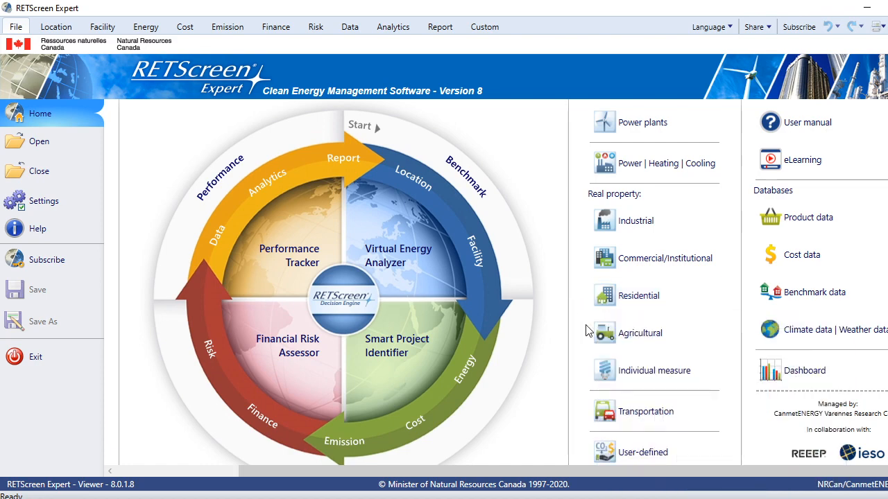
mouse_move(603, 340)
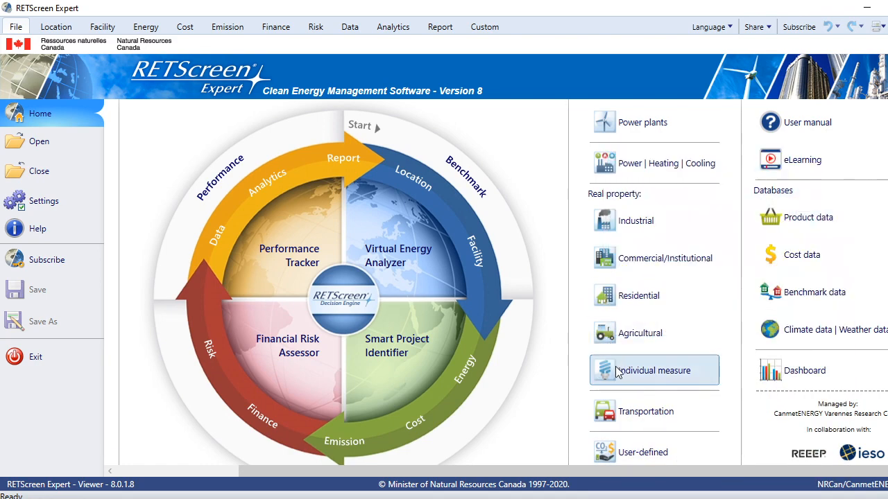
mouse_move(609, 416)
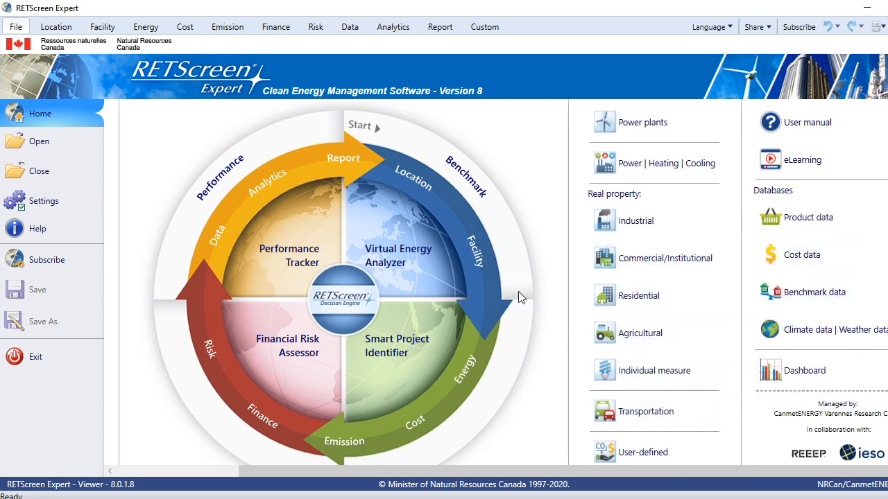
click(802, 155)
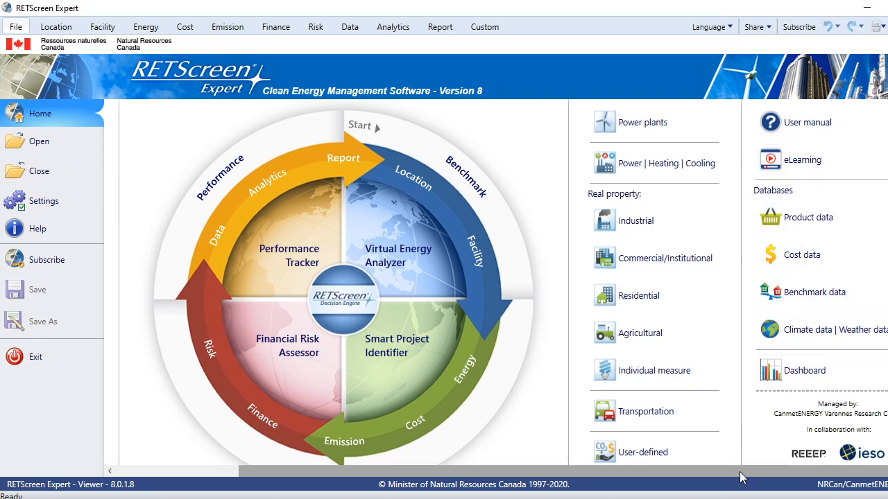
drag(716, 473, 591, 473)
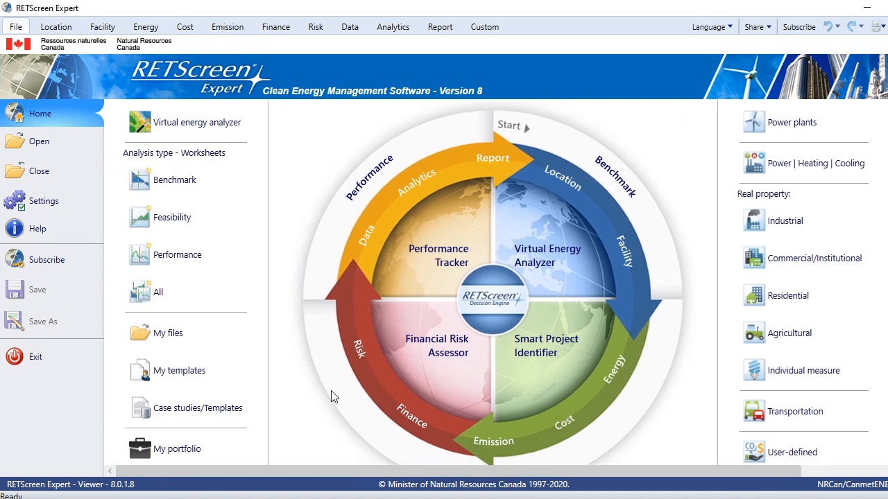
Open the RETScreen Expert settings and look through the languages available for the default interface language.
click(50, 205)
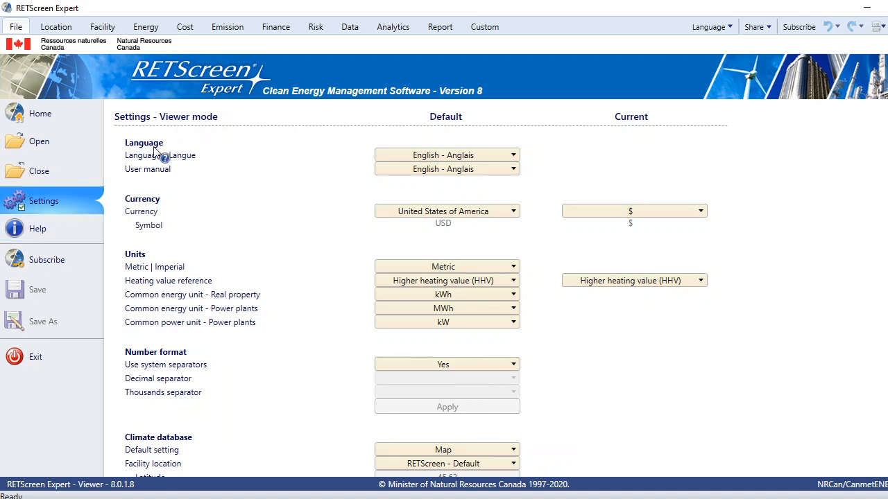
click(424, 159)
scroll(488, 279, down, 5)
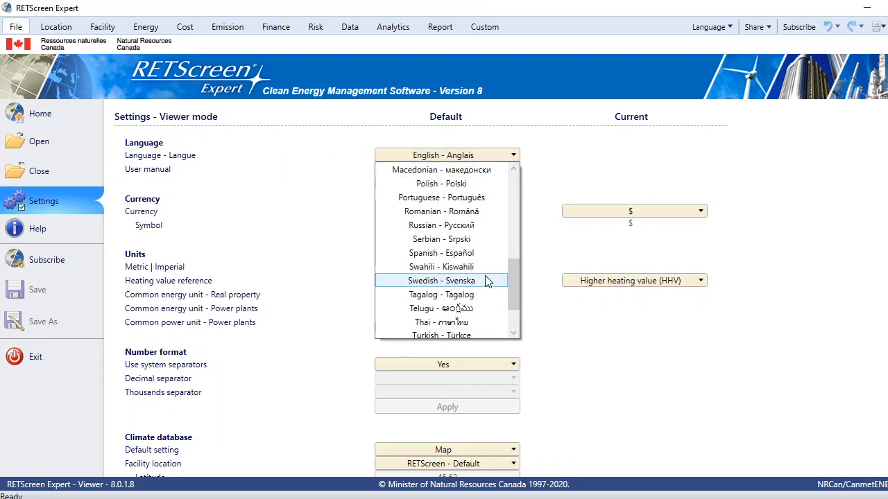
scroll(488, 280, up, 7)
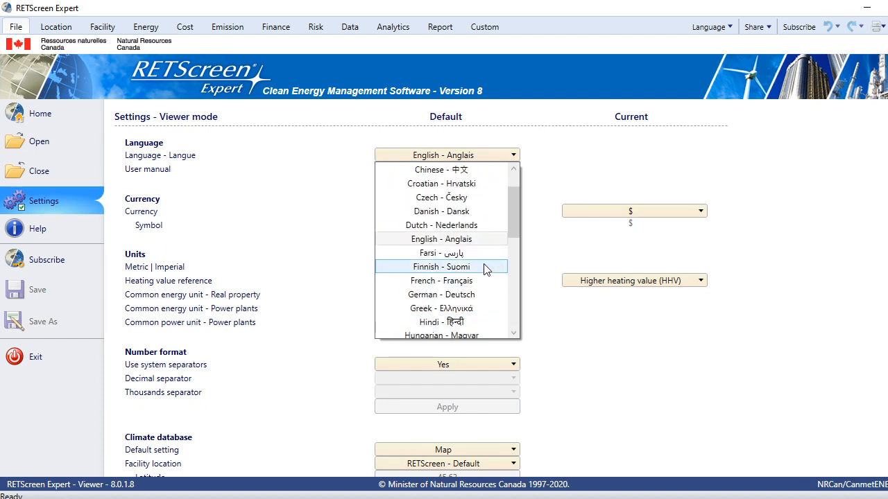
scroll(485, 229, up, 1)
click(459, 156)
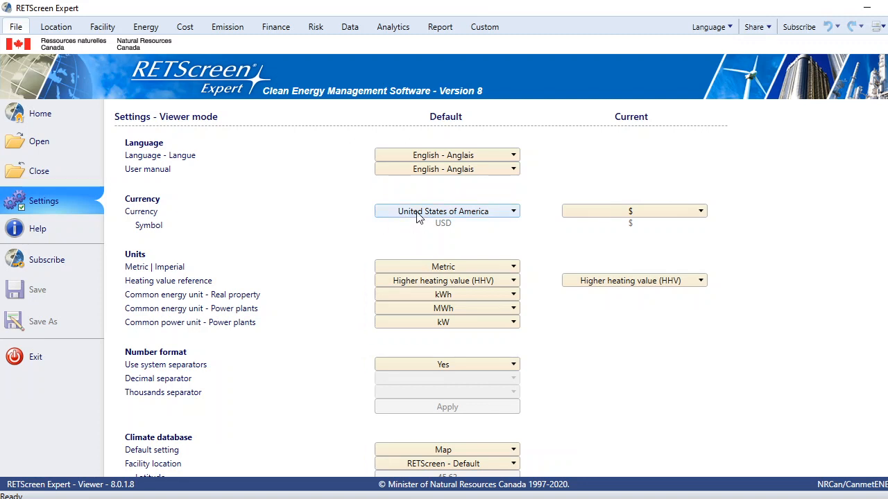
Look through the countries available for the default currency setting and leave the list without changing the selection.
click(456, 213)
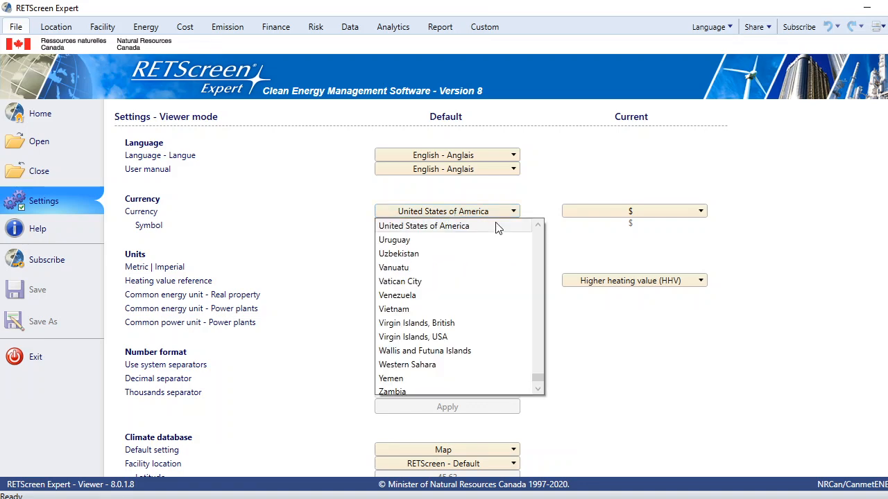
scroll(469, 282, up, 1)
scroll(476, 282, down, 1)
scroll(483, 306, up, 4)
scroll(484, 298, up, 11)
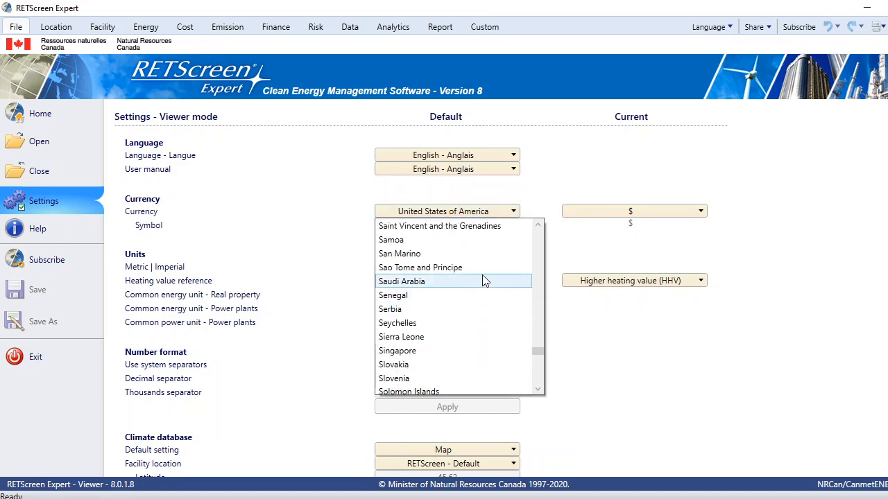
scroll(485, 277, up, 3)
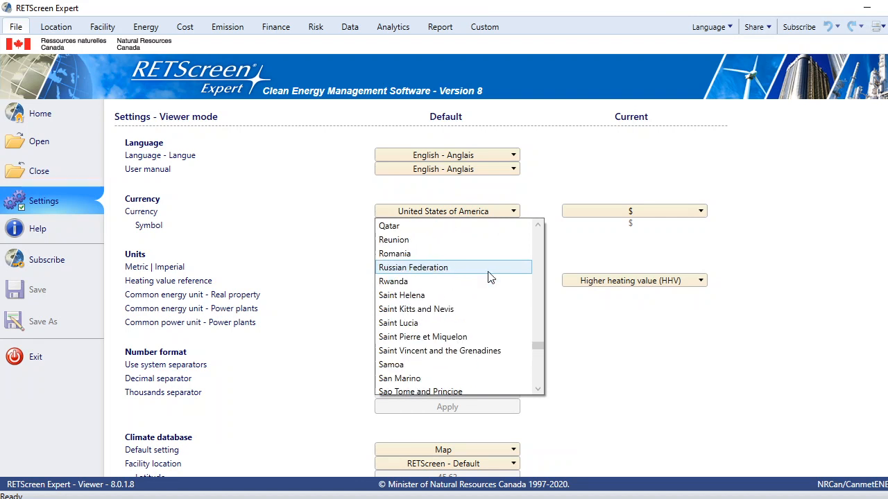
scroll(489, 278, up, 12)
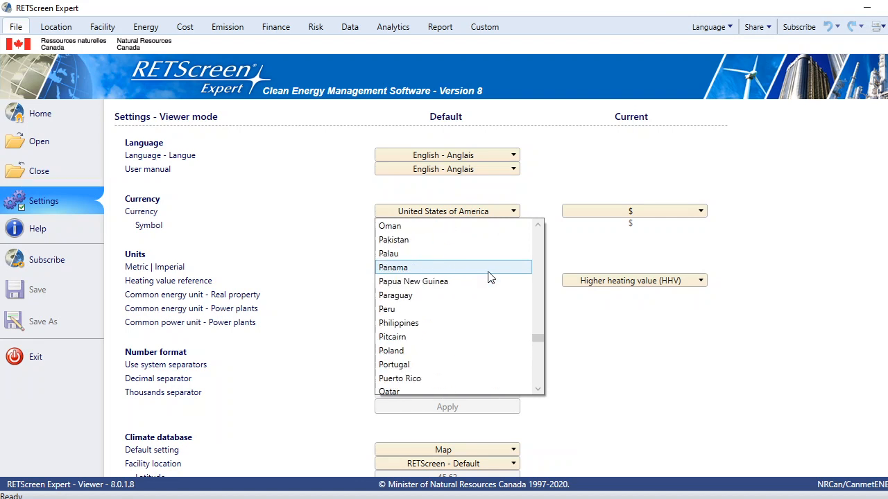
click(591, 259)
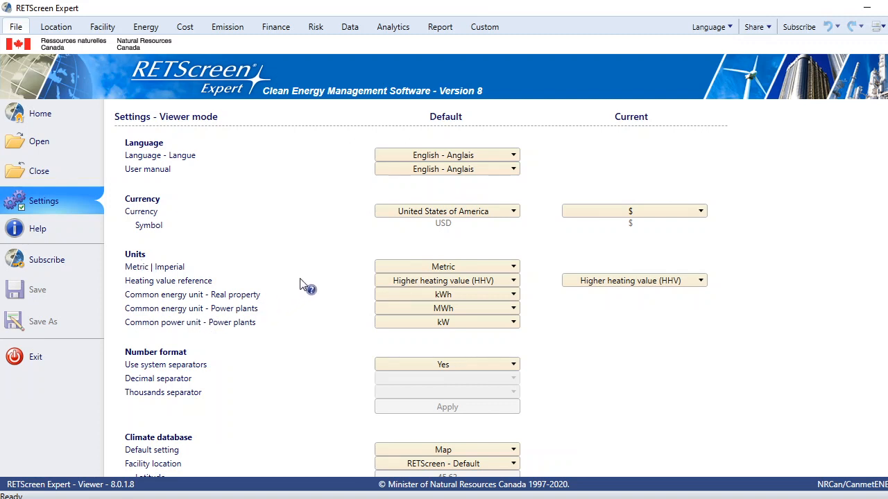
Check the Metric and Imperial unit options and review the remaining Viewer and Professional mode settings through Save / Open.
click(470, 267)
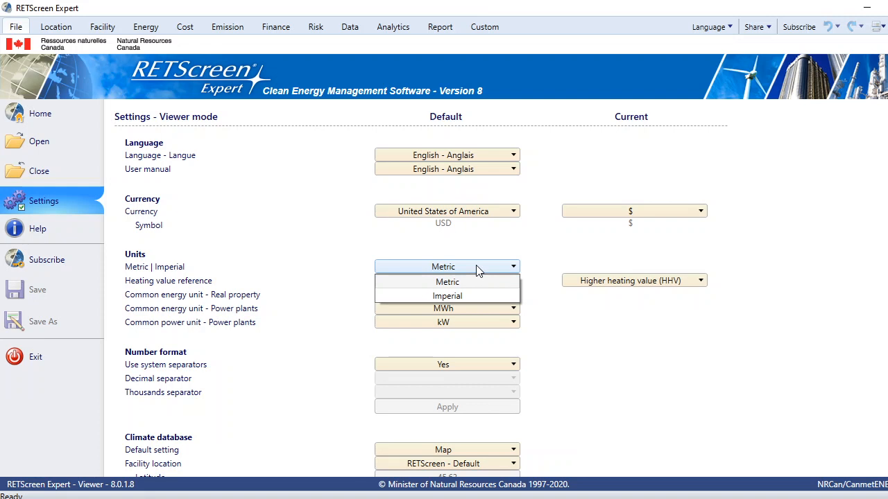
click(352, 263)
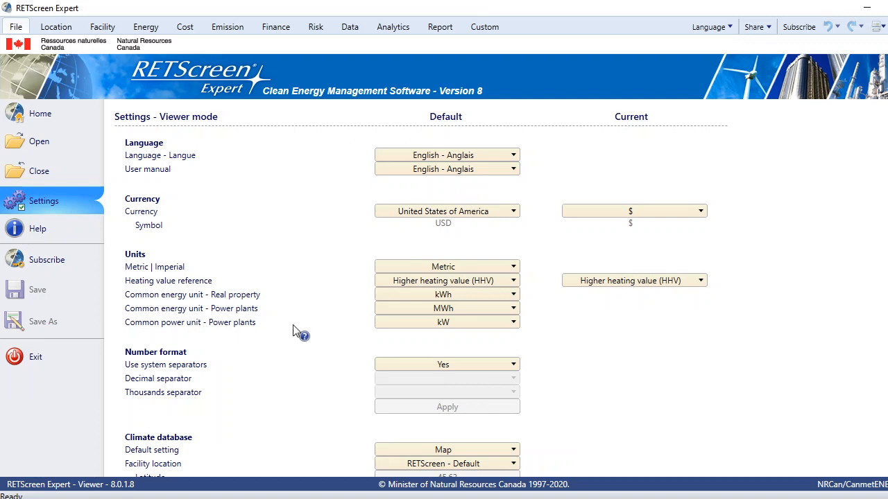
scroll(252, 314, down, 2)
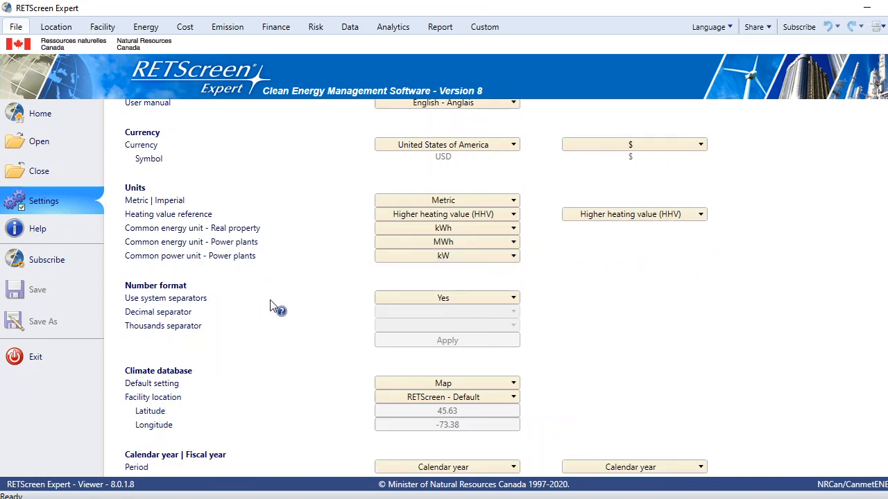
scroll(270, 307, down, 7)
scroll(270, 306, down, 2)
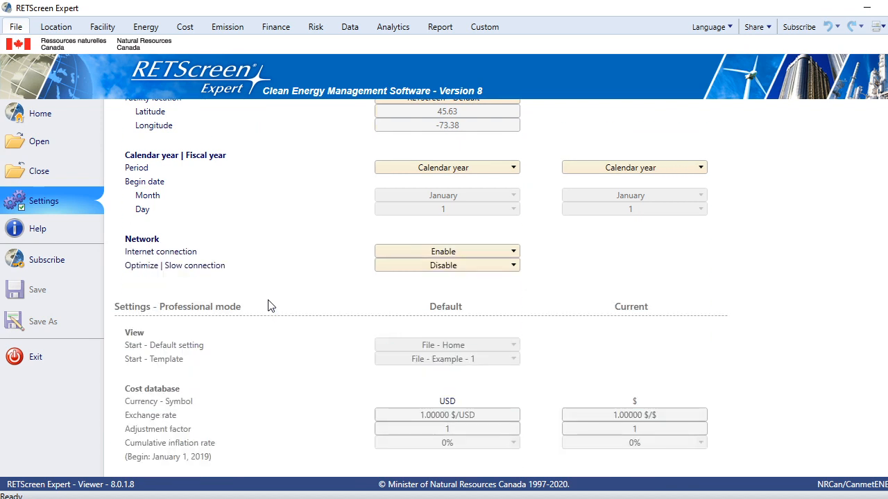
scroll(270, 307, up, 10)
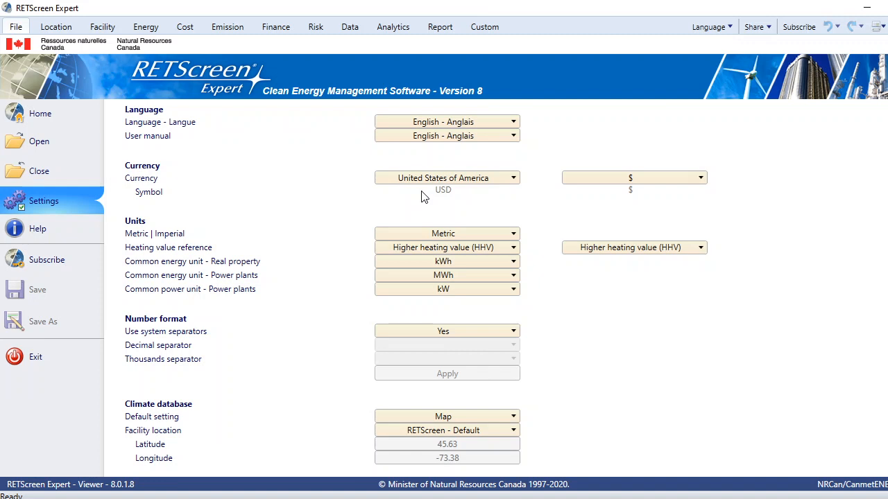
scroll(281, 186, down, 5)
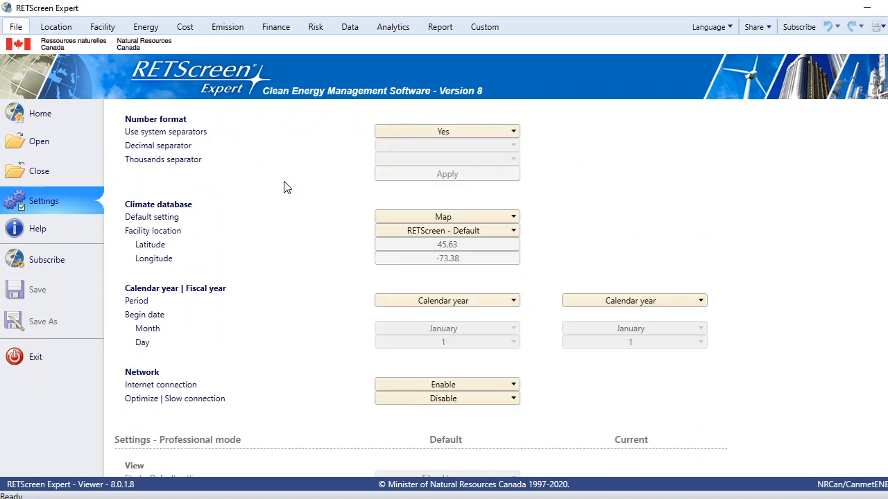
scroll(284, 187, down, 4)
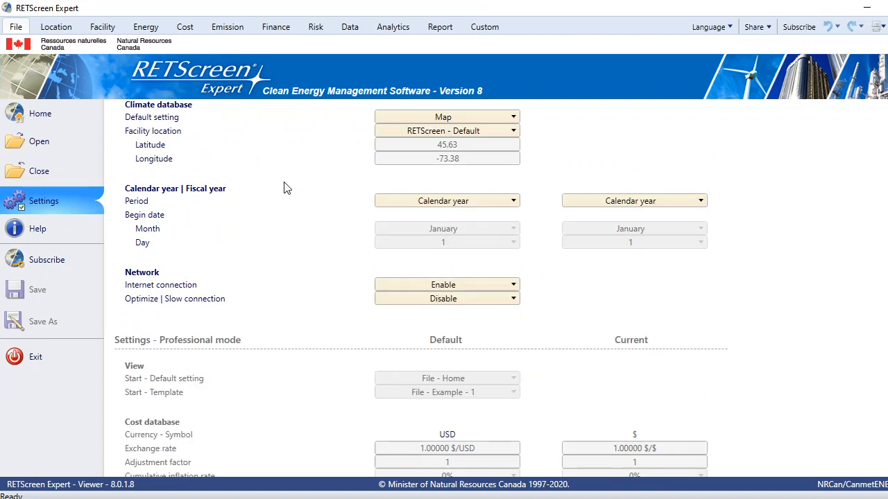
scroll(283, 187, down, 10)
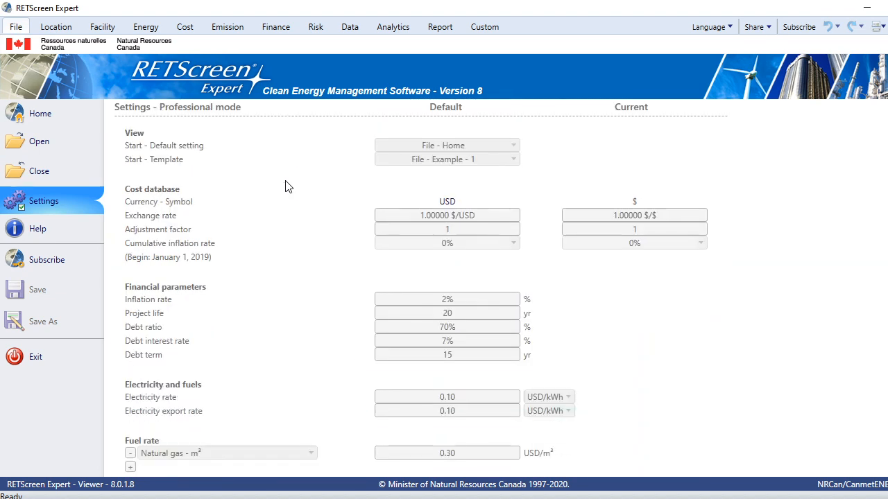
scroll(286, 187, down, 5)
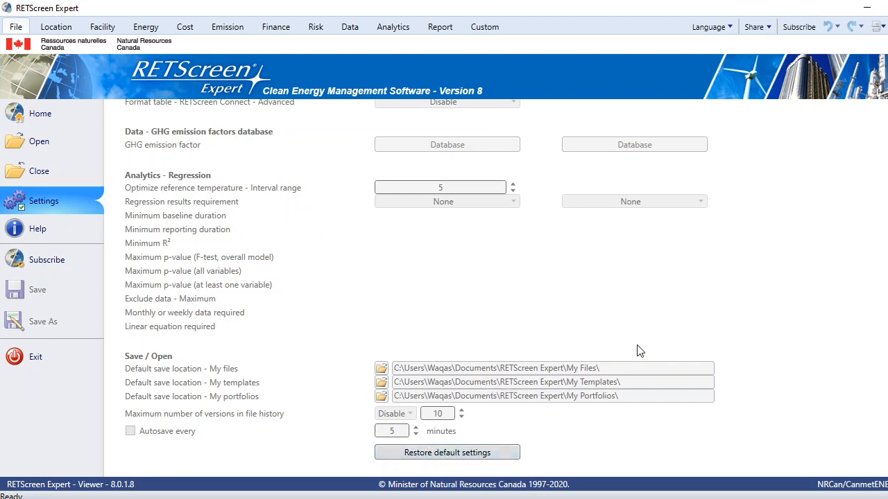
Return to the Home page and open the Virtual energy analyzer.
click(59, 114)
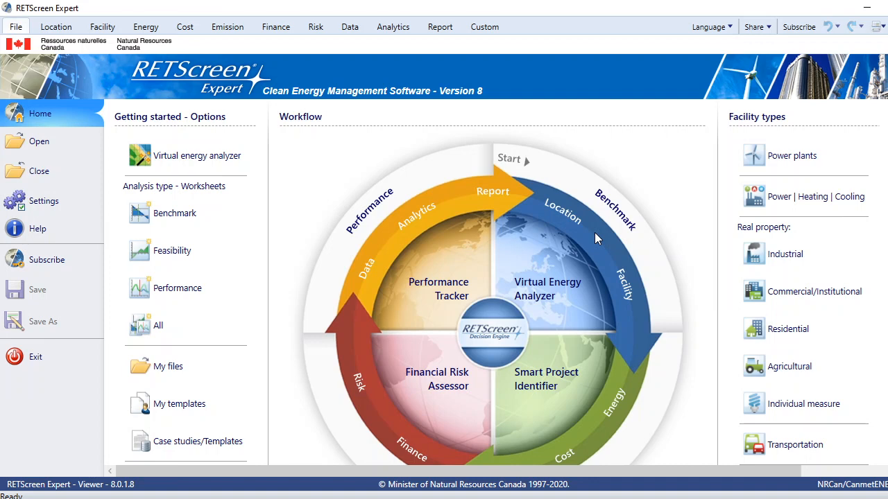
scroll(595, 233, down, 2)
scroll(595, 233, up, 1)
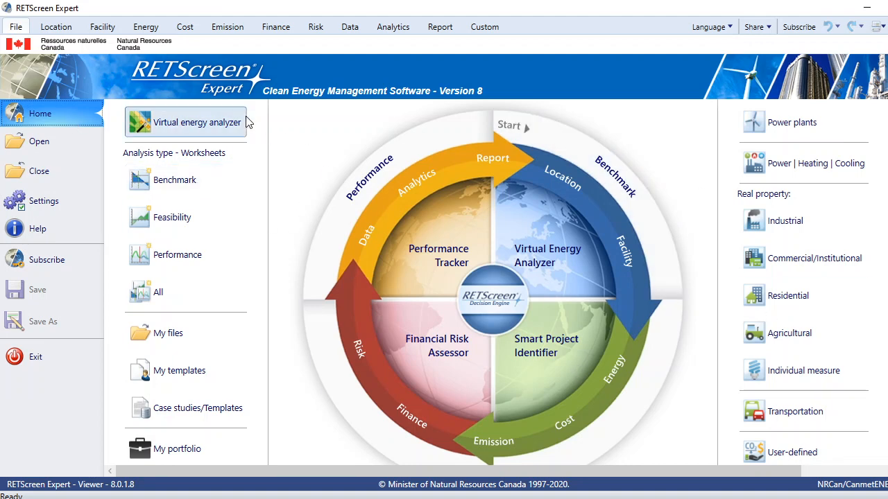
click(201, 123)
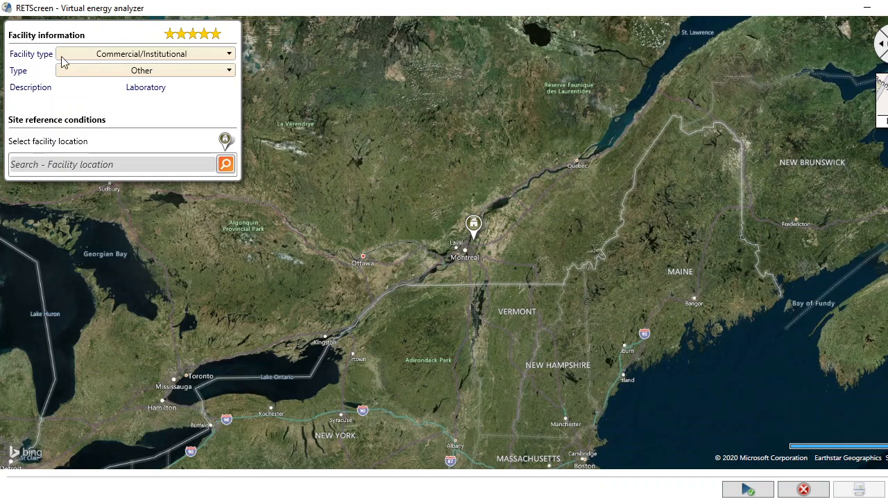
Set the facility type to Power plant and its type to Photovoltaic.
click(105, 55)
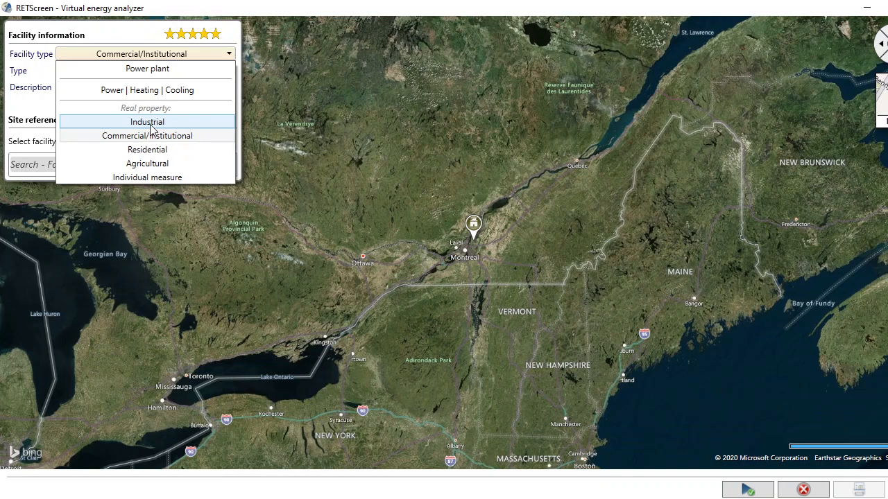
click(155, 73)
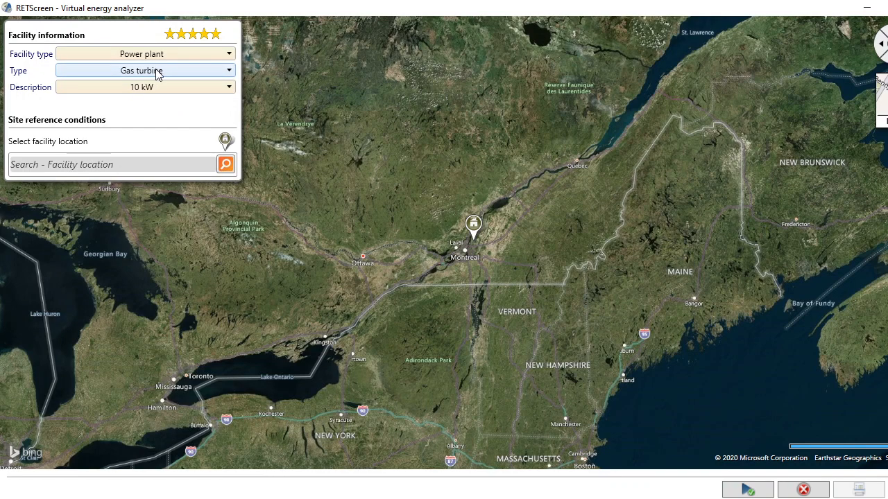
click(159, 72)
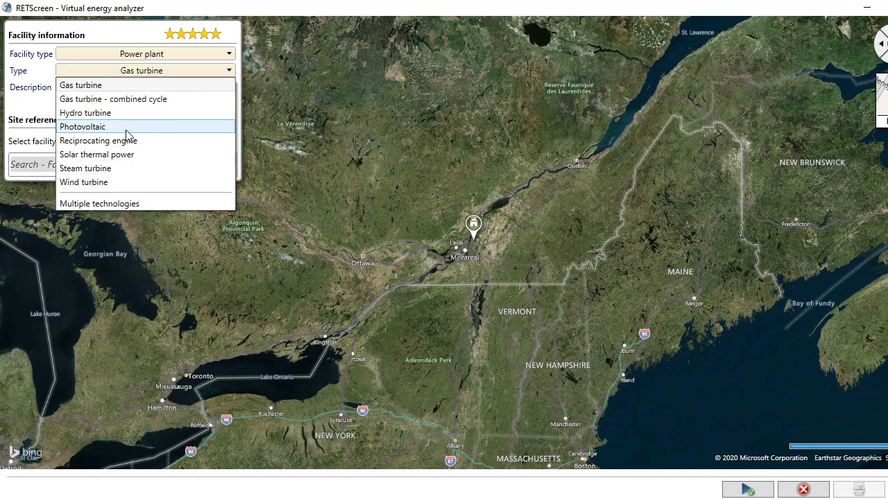
click(104, 127)
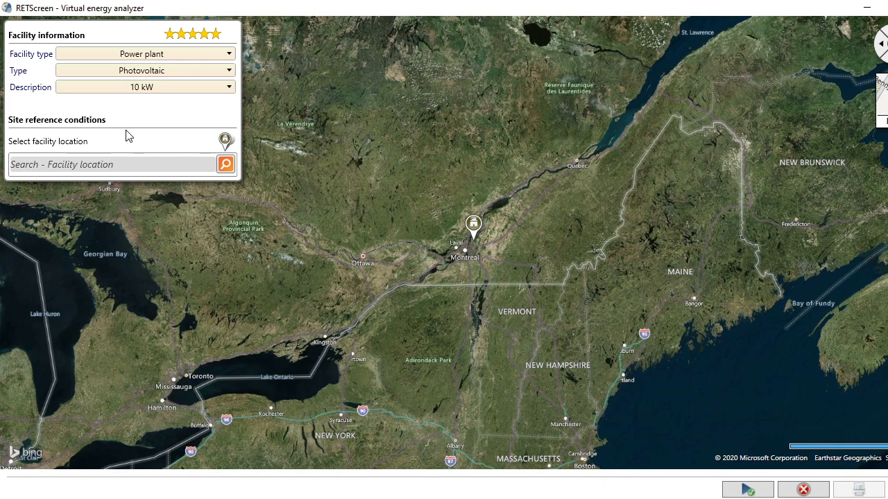
Review the fixed and Tracking system capacities for the photovoltaic plant and choose the fixed 10 kW description.
click(136, 89)
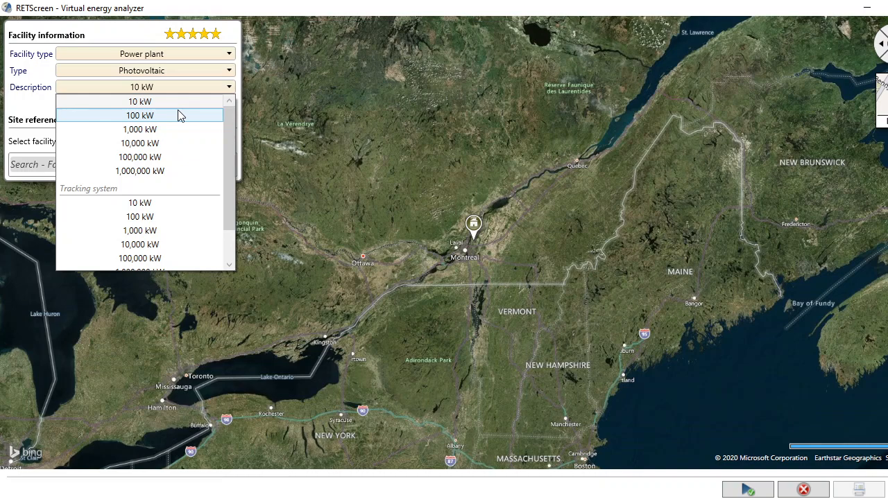
scroll(186, 146, down, 1)
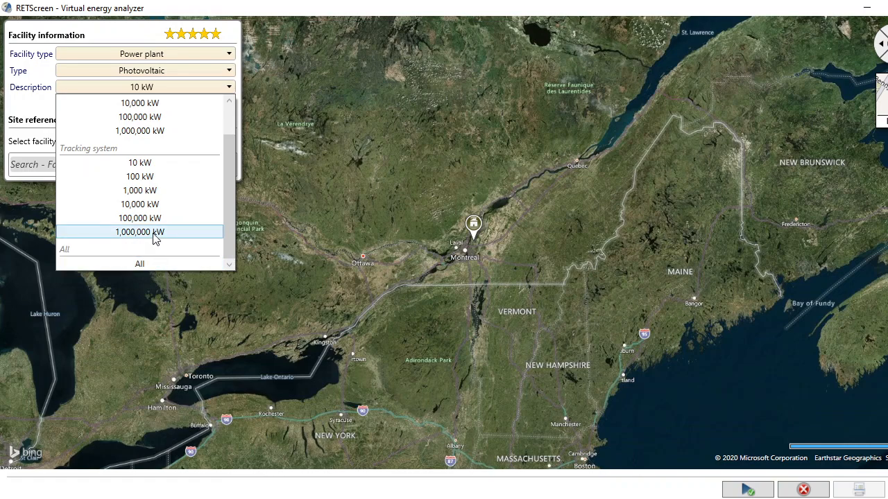
scroll(154, 231, up, 1)
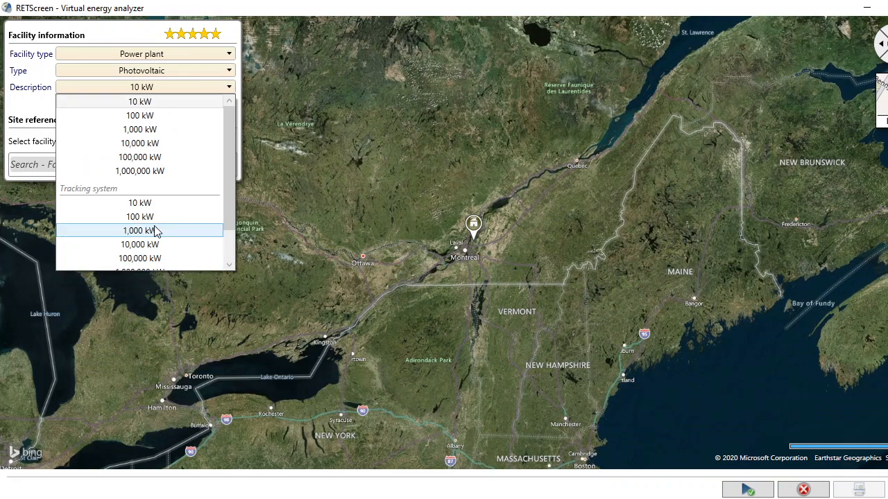
click(177, 107)
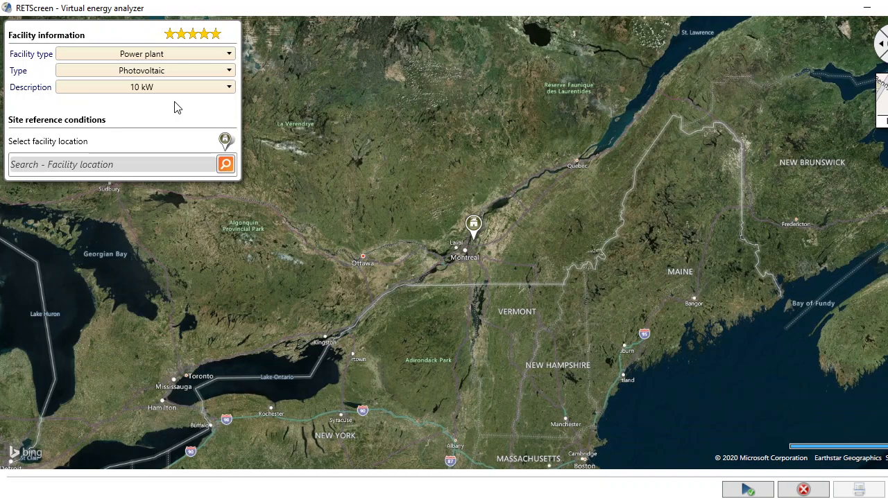
Search for the facility location "Riyadah" on the map.
mouse_move(171, 39)
click(147, 163)
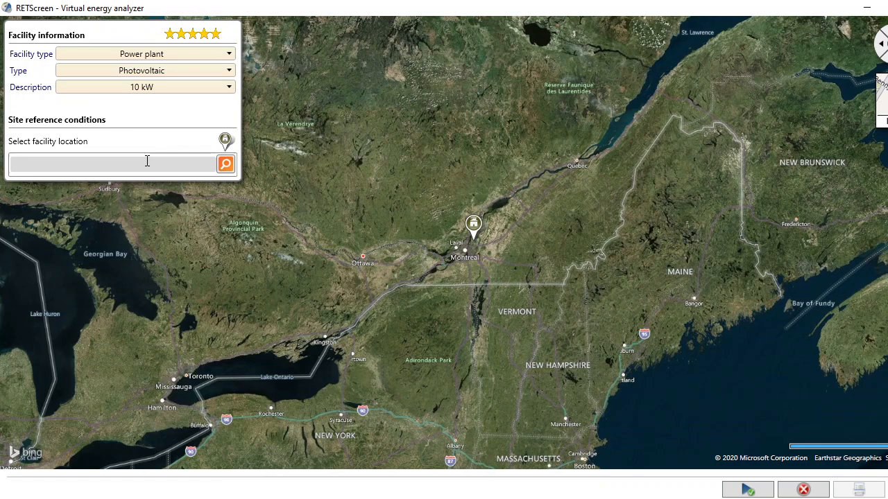
text(Riyadah)
key(Return)
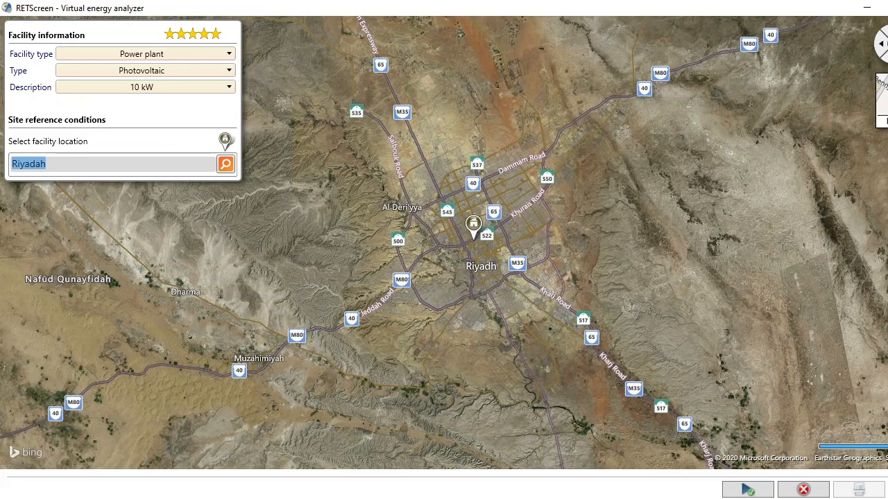
Move the facility marker onto the Ministry of Petroleum building and compare the road and satellite map views.
scroll(474, 240, up, 5)
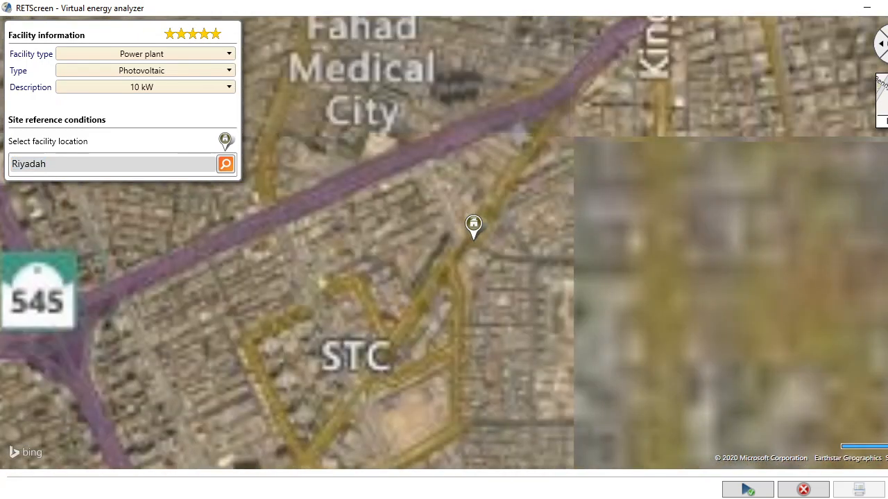
scroll(474, 240, up, 5)
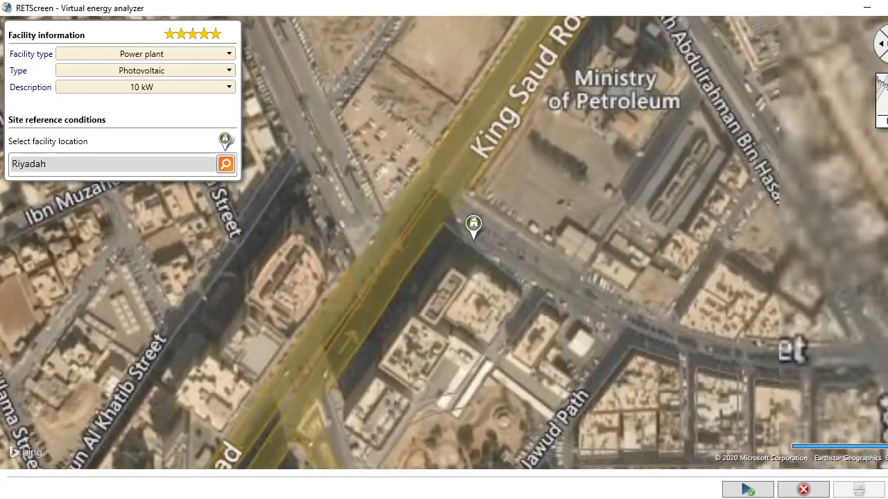
mouse_move(475, 228)
mouse_down()
mouse_move(543, 169)
mouse_move(602, 86)
mouse_up()
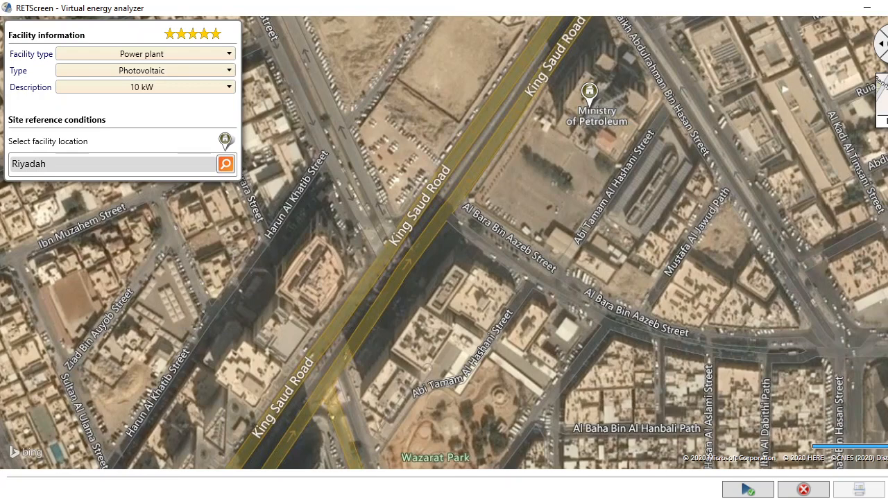
click(882, 100)
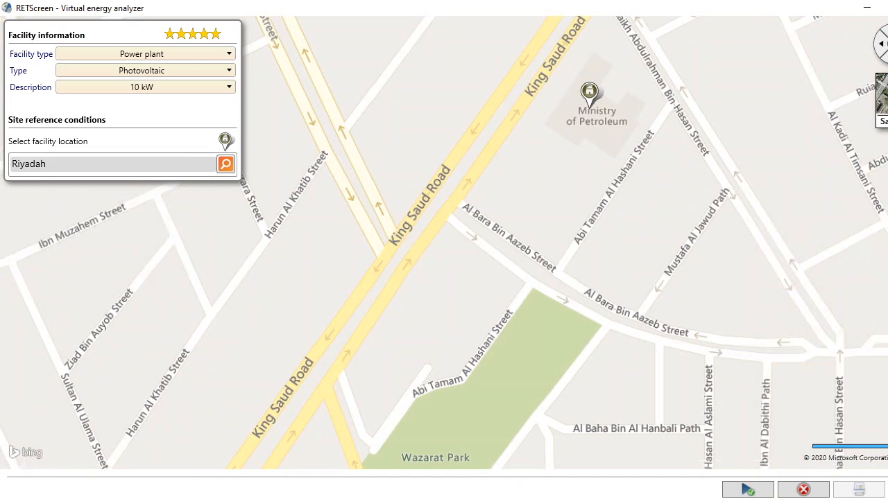
click(883, 104)
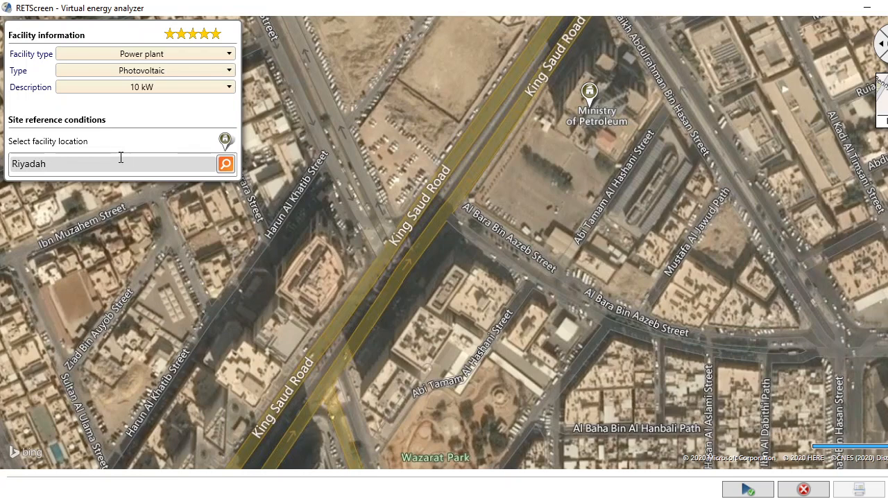
Apply the analyzer's facility and location choices, and review the site reference conditions and monthly climate data on the Location page.
click(749, 491)
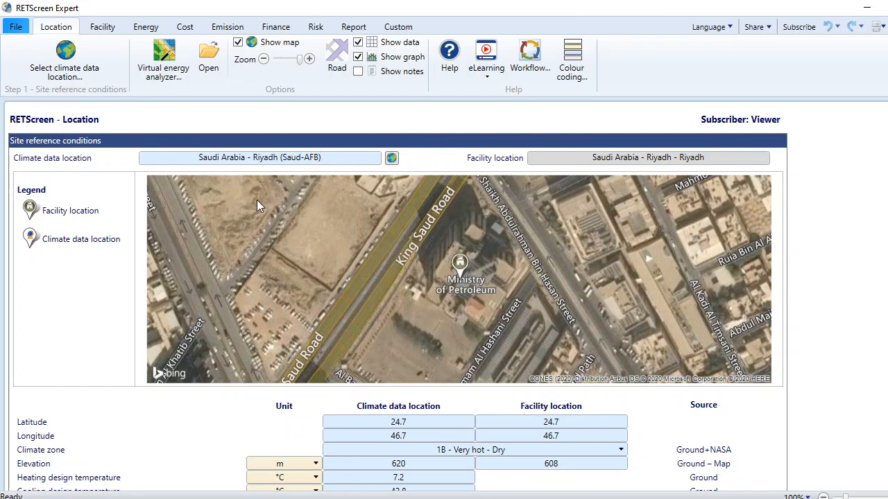
scroll(208, 202, down, 3)
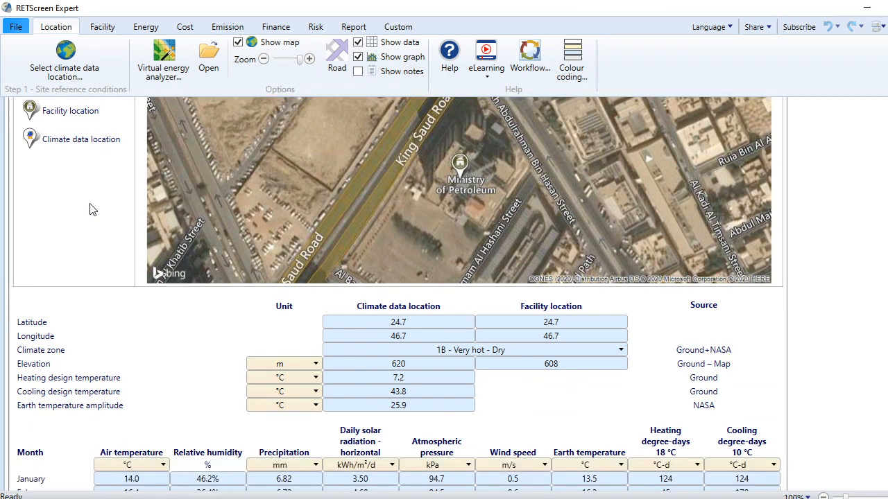
scroll(93, 209, down, 1)
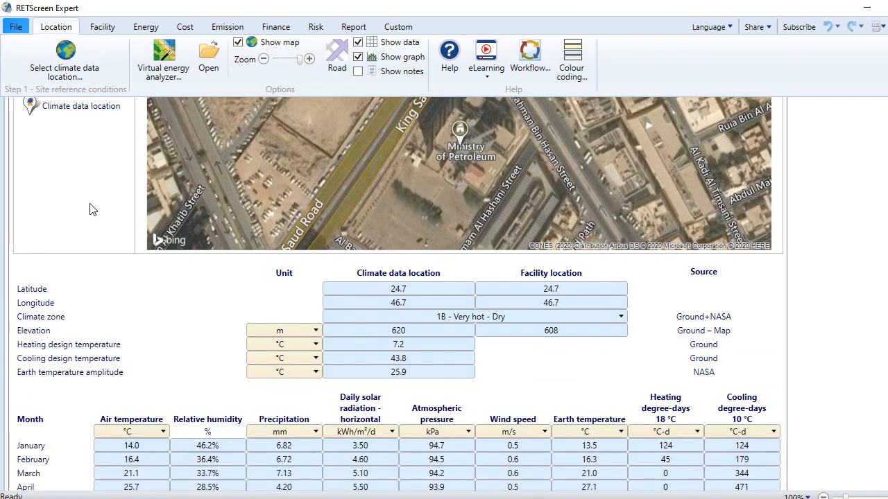
Set the air temperature unit in the monthly climate data table to °F.
scroll(93, 210, down, 6)
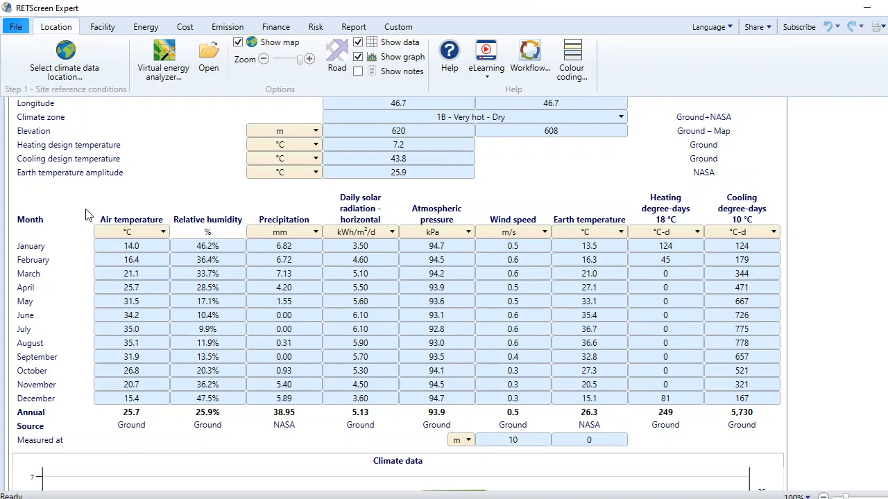
scroll(748, 199, up, 2)
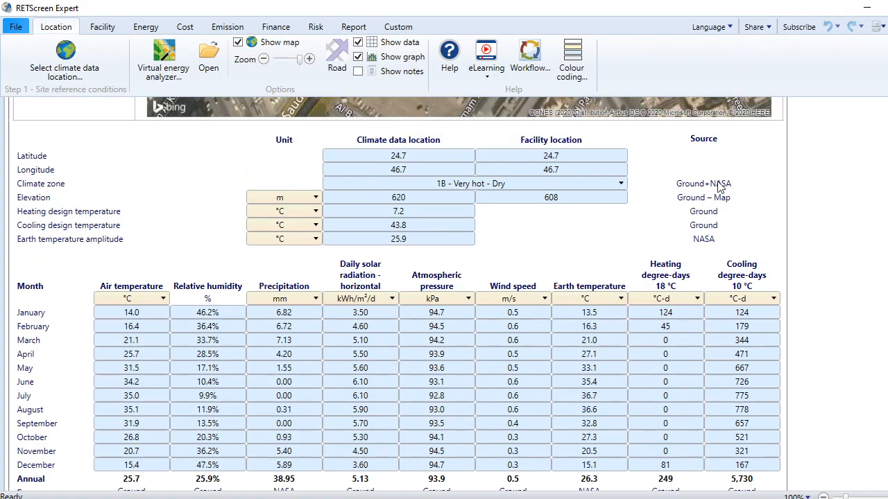
scroll(707, 183, down, 7)
scroll(580, 187, up, 3)
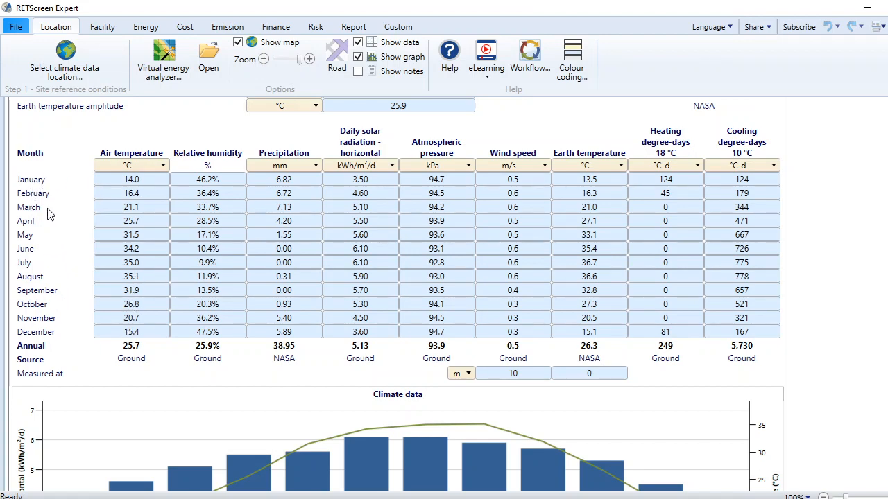
click(162, 165)
click(154, 192)
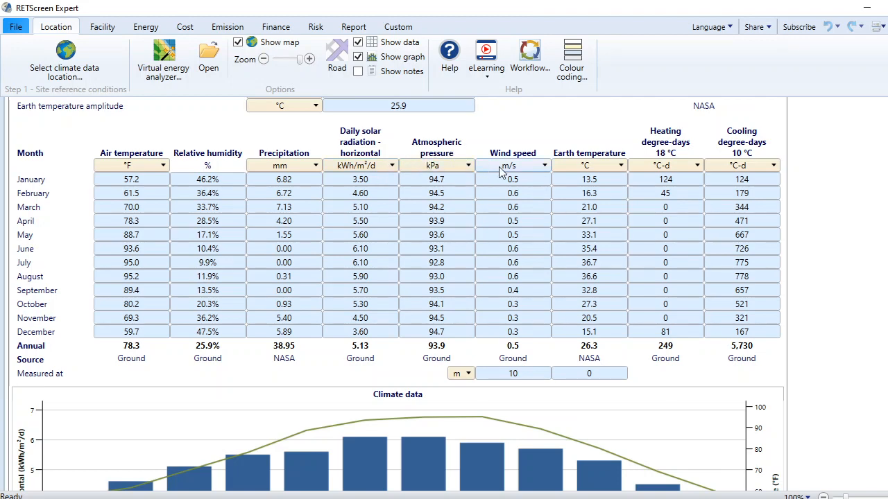
Set the wind speed unit in the monthly climate data table to mph.
key(F1)
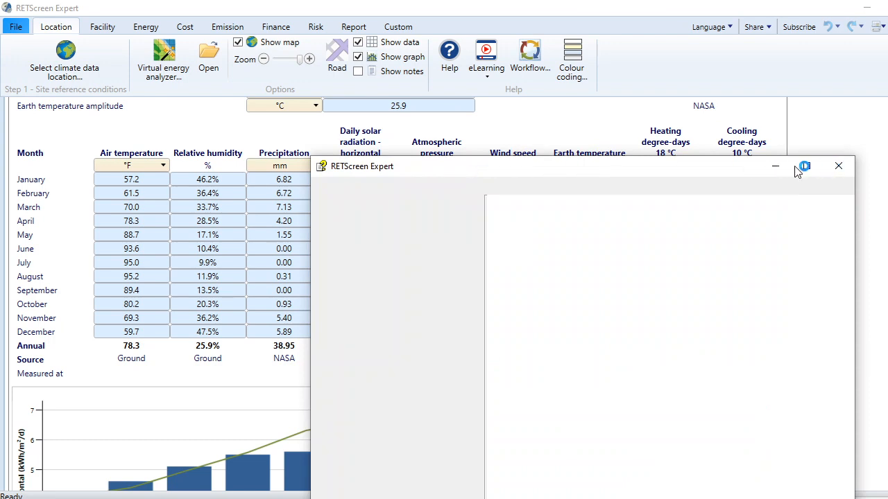
click(838, 167)
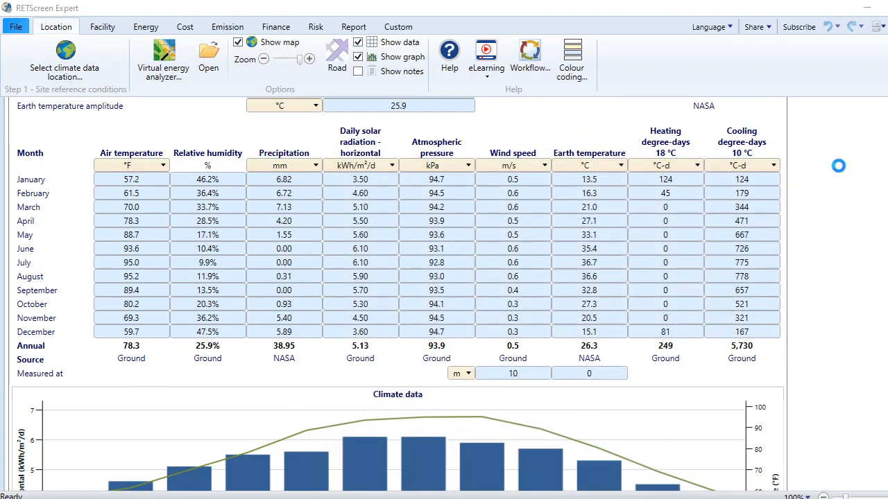
click(527, 167)
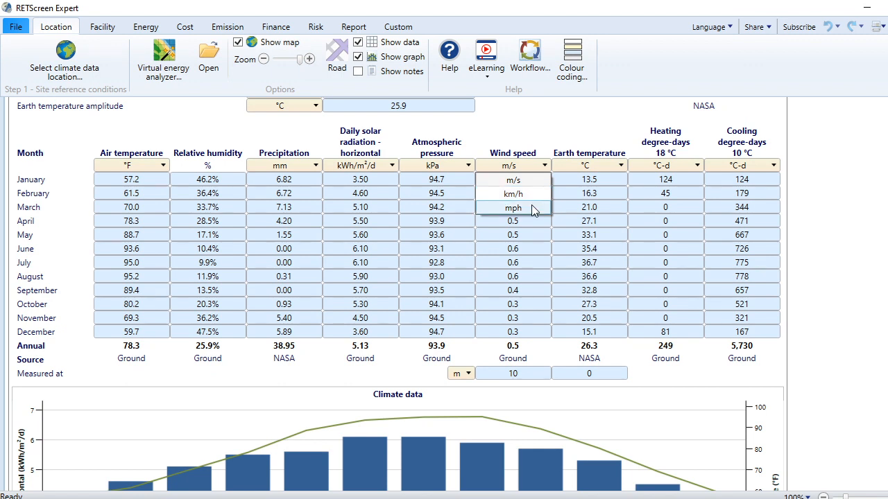
click(530, 132)
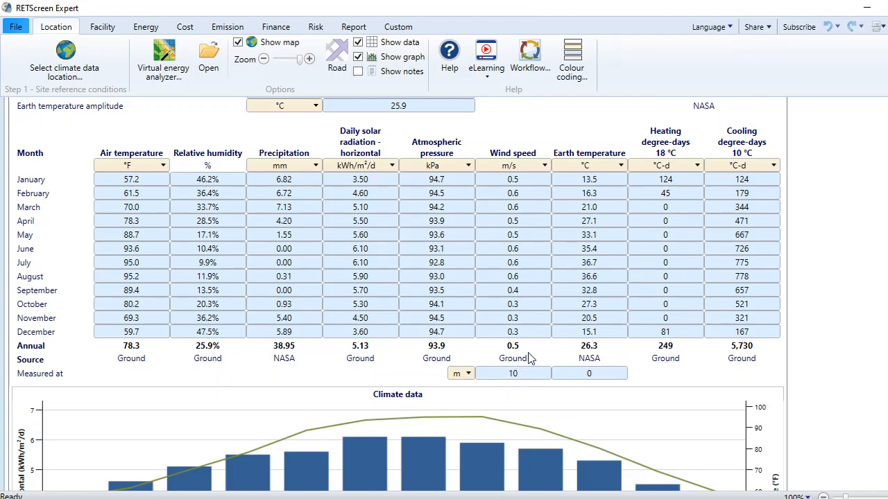
scroll(528, 354, up, 5)
scroll(528, 361, up, 1)
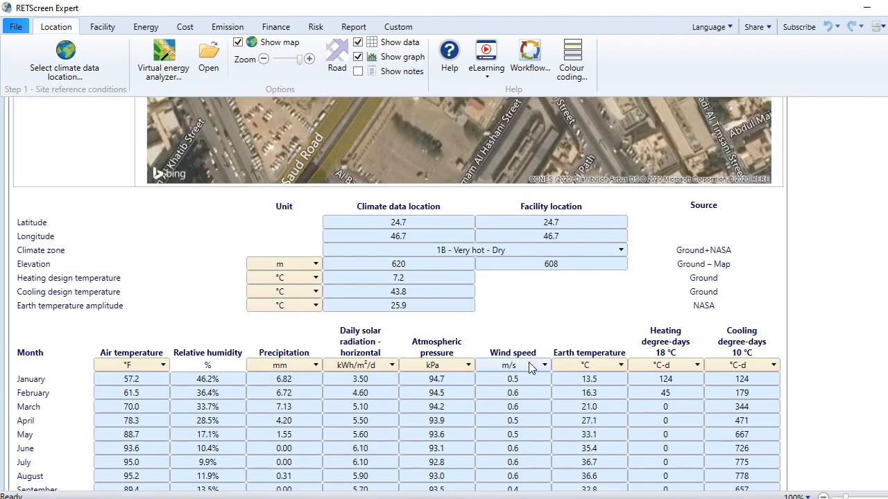
scroll(532, 367, down, 1)
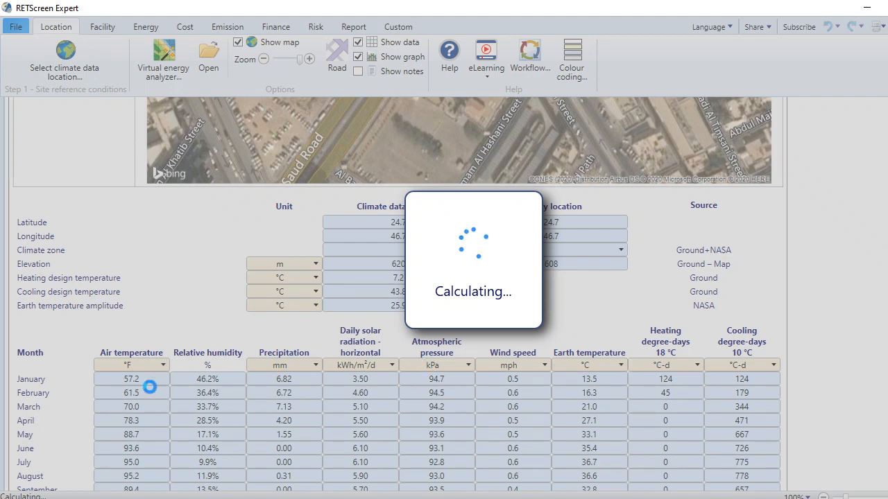
Review the monthly climate data table and the chart of horizontal daily solar radiation and air temperature, checking individual months.
scroll(160, 383, down, 12)
scroll(182, 377, up, 7)
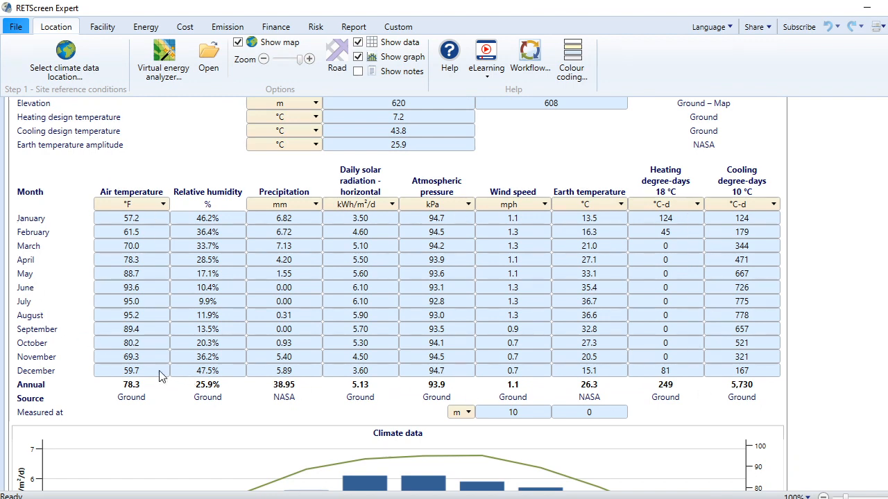
scroll(157, 372, up, 3)
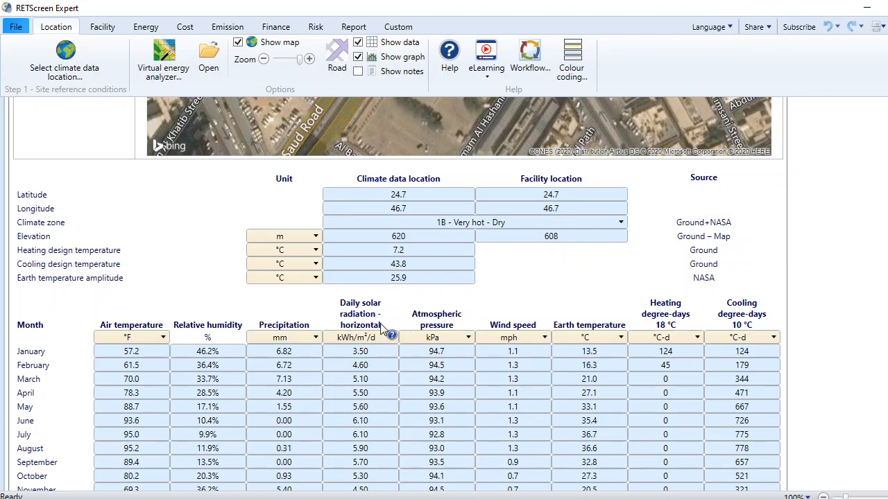
scroll(381, 326, down, 3)
scroll(263, 319, up, 3)
scroll(212, 233, down, 10)
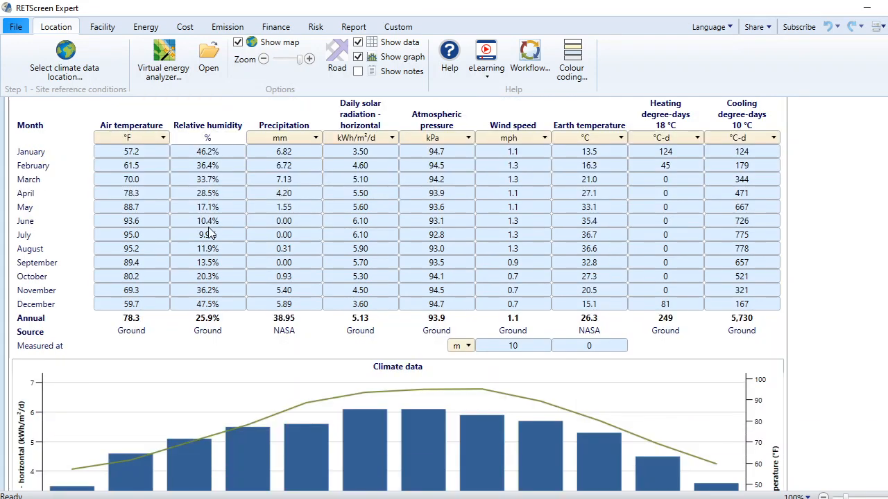
scroll(134, 274, down, 1)
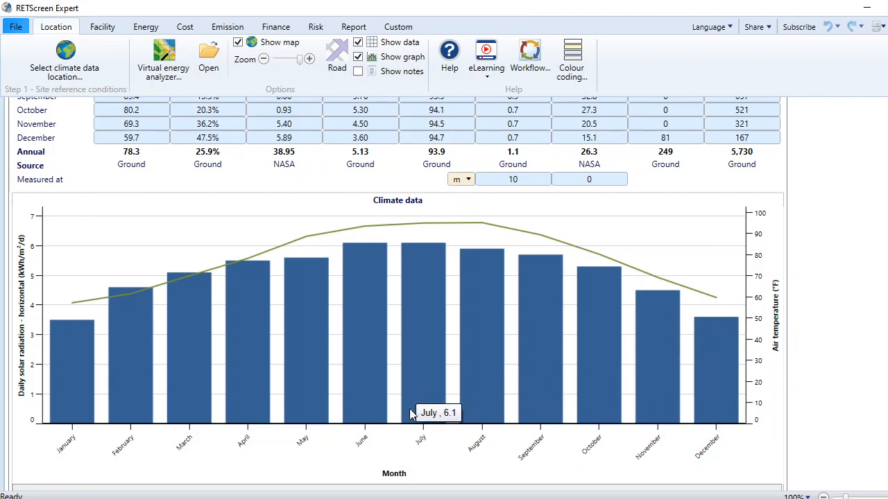
scroll(410, 388, down, 1)
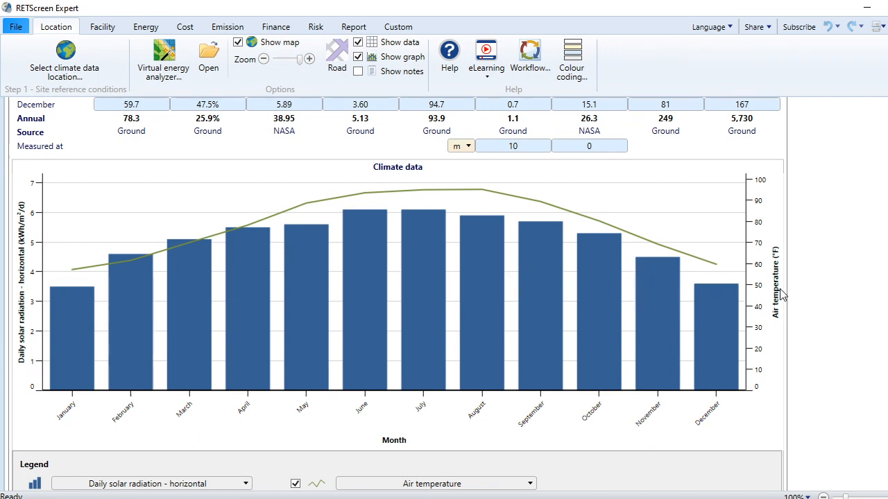
mouse_move(65, 331)
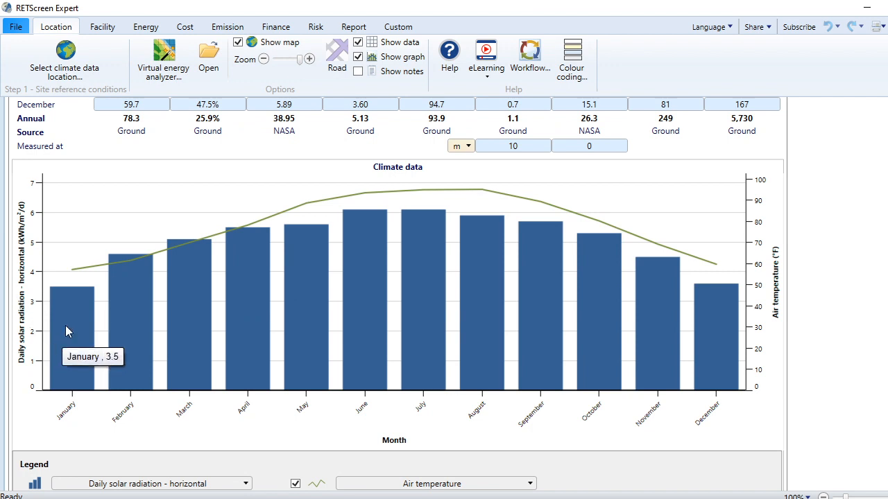
mouse_move(105, 338)
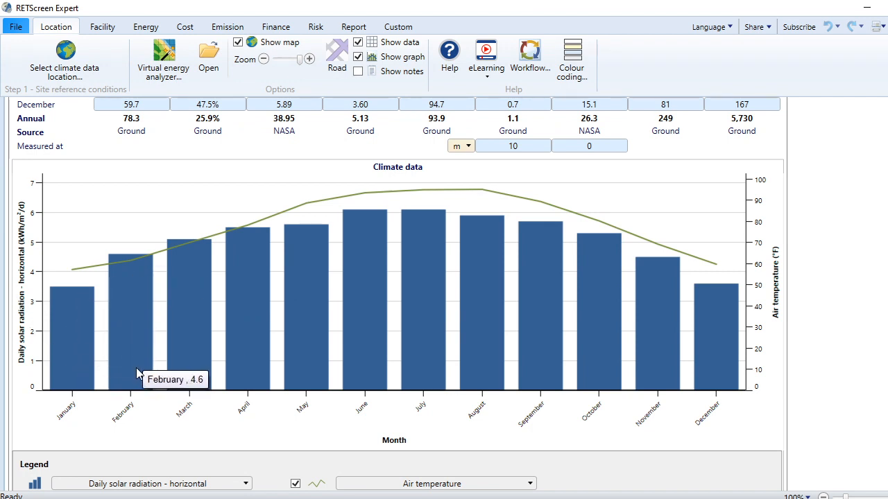
mouse_move(454, 305)
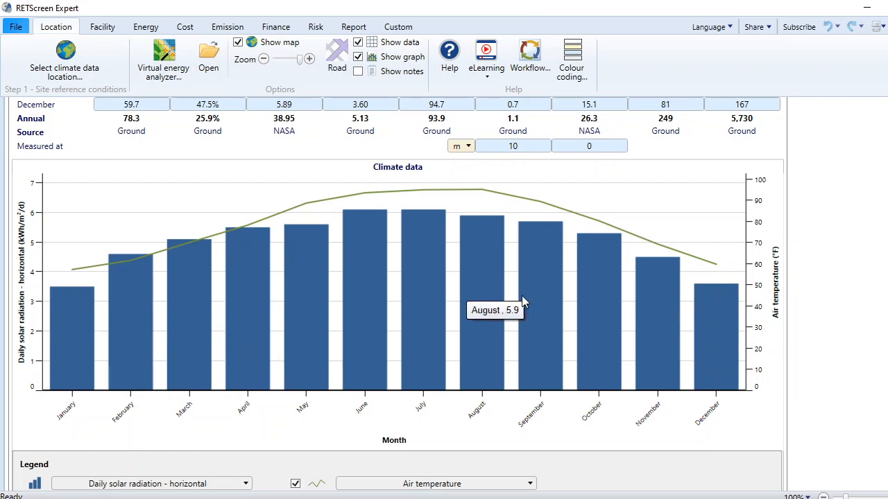
scroll(458, 332, down, 1)
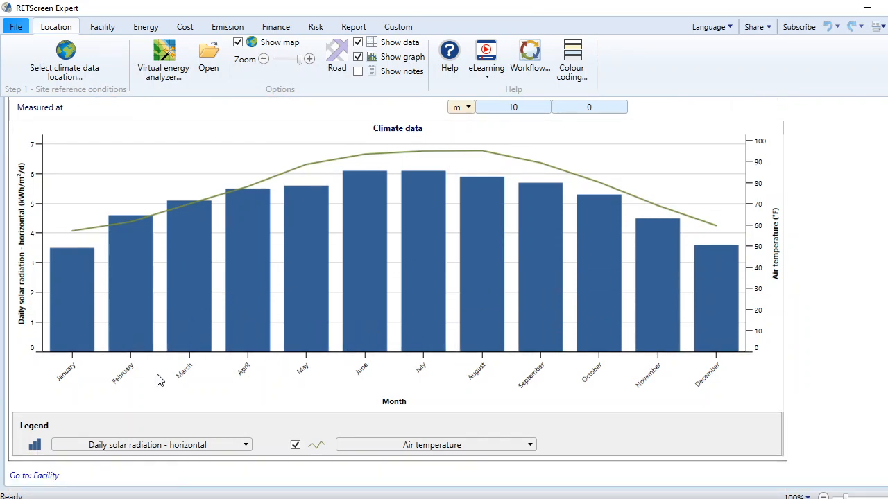
Change the climate data chart to plot Wind speed as bars and Earth temperature as the line.
mouse_move(77, 345)
click(215, 447)
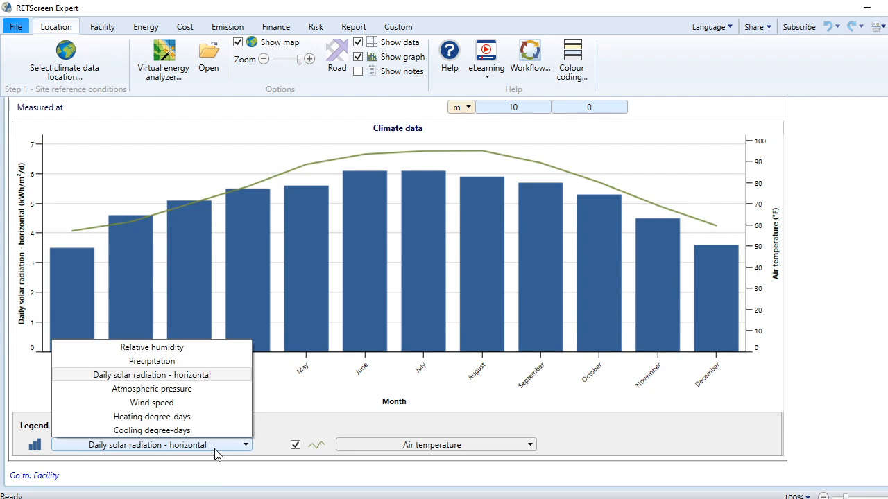
click(206, 403)
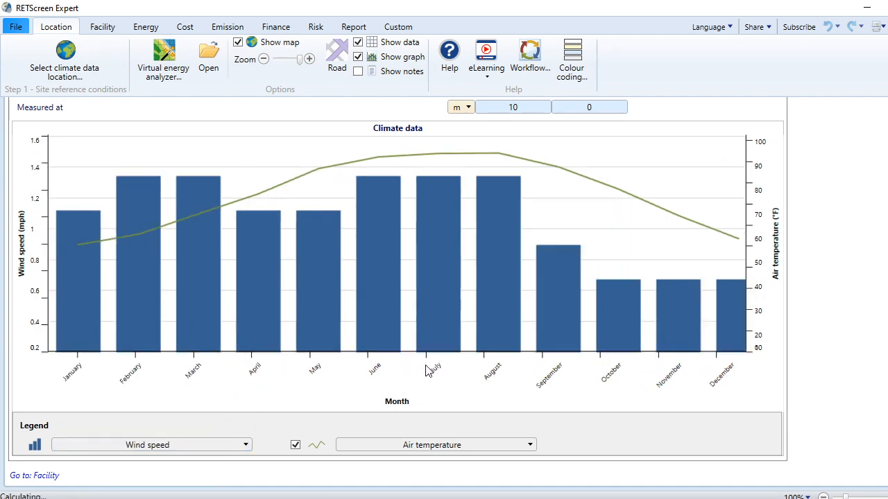
click(458, 445)
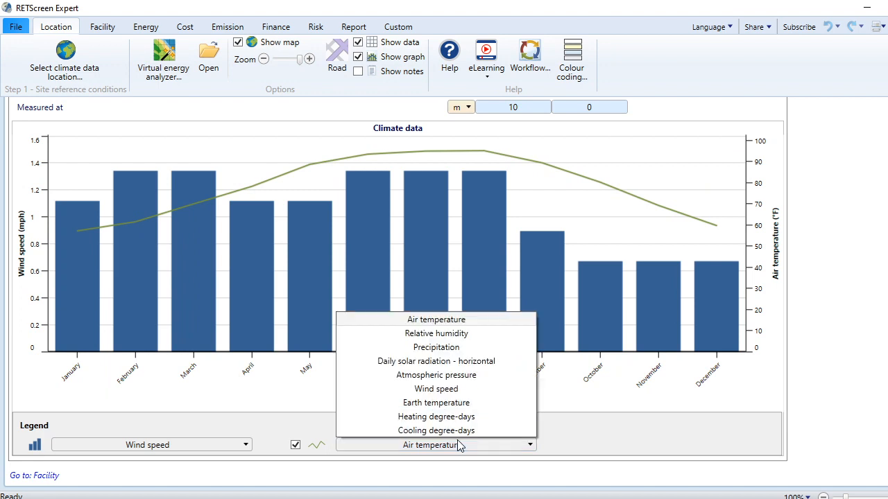
click(454, 404)
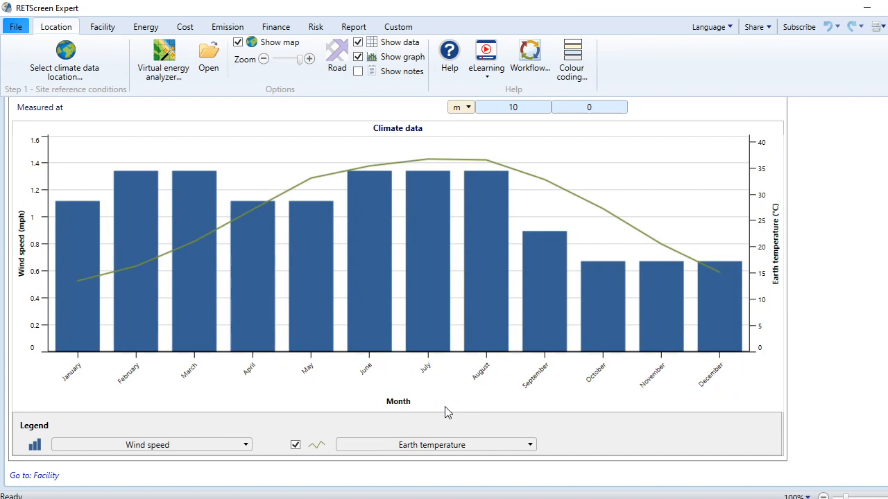
scroll(446, 413, up, 2)
scroll(446, 413, down, 1)
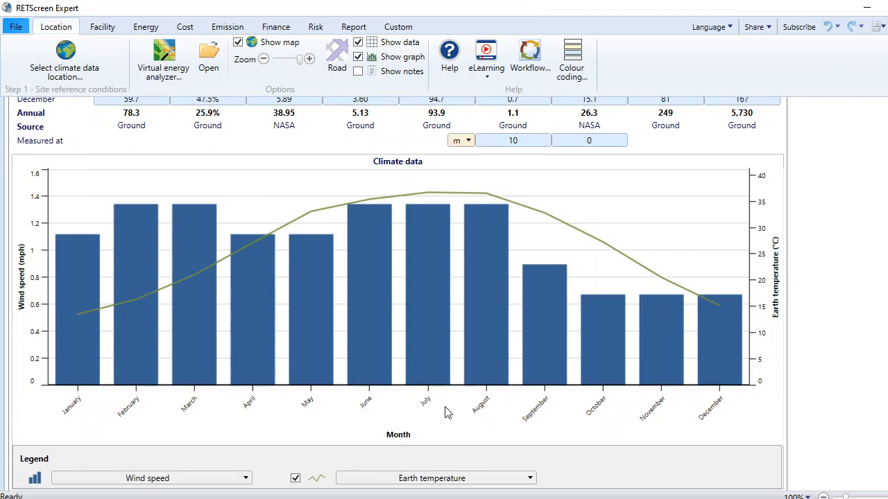
scroll(446, 413, down, 1)
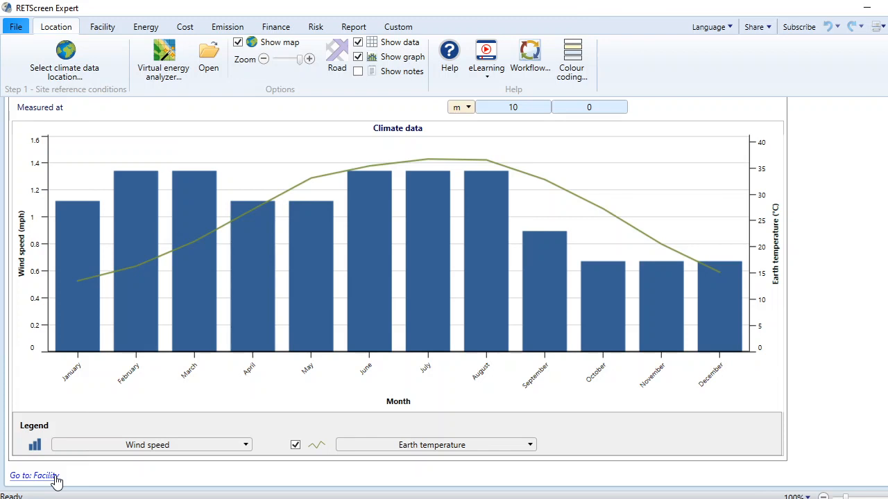
Move the facility location marker to Huraymila, northwest of Riyadh, on the climate database map and apply the new location.
scroll(137, 434, up, 6)
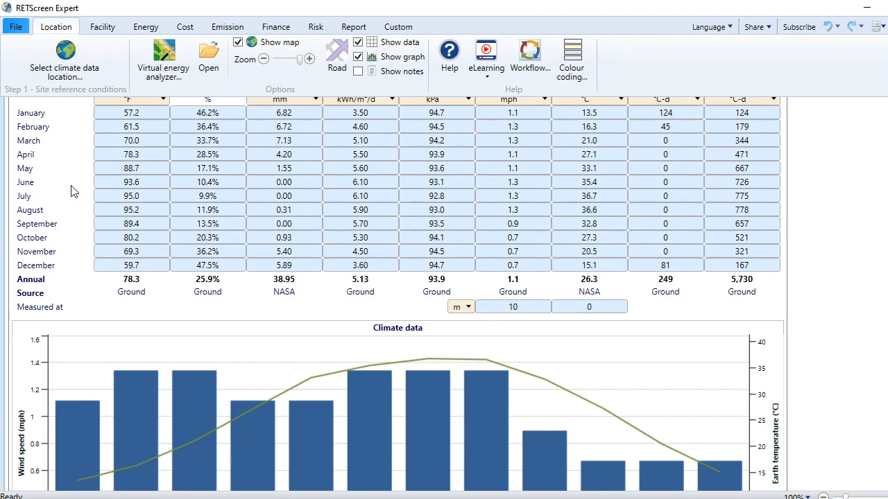
scroll(72, 191, up, 3)
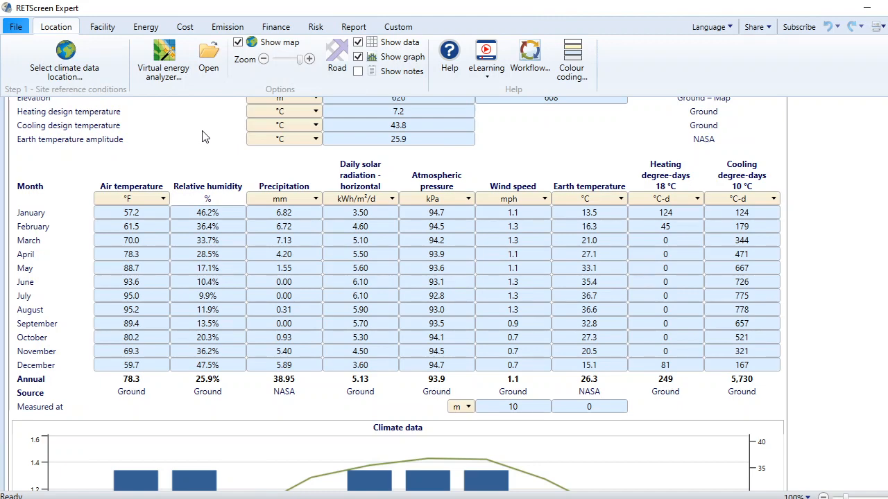
scroll(202, 137, up, 8)
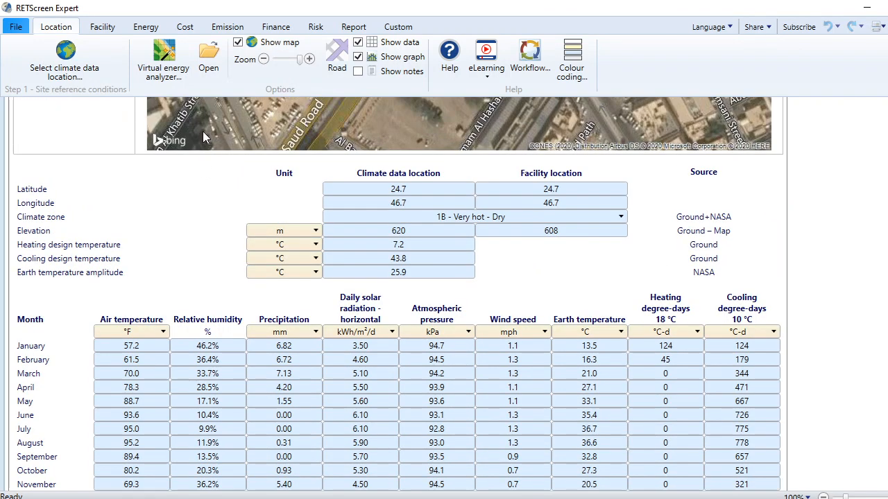
scroll(157, 233, up, 1)
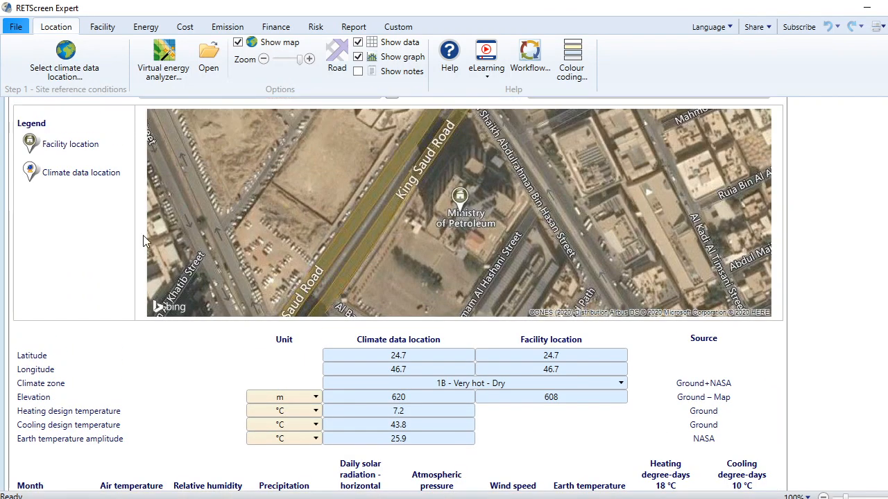
scroll(451, 211, up, 2)
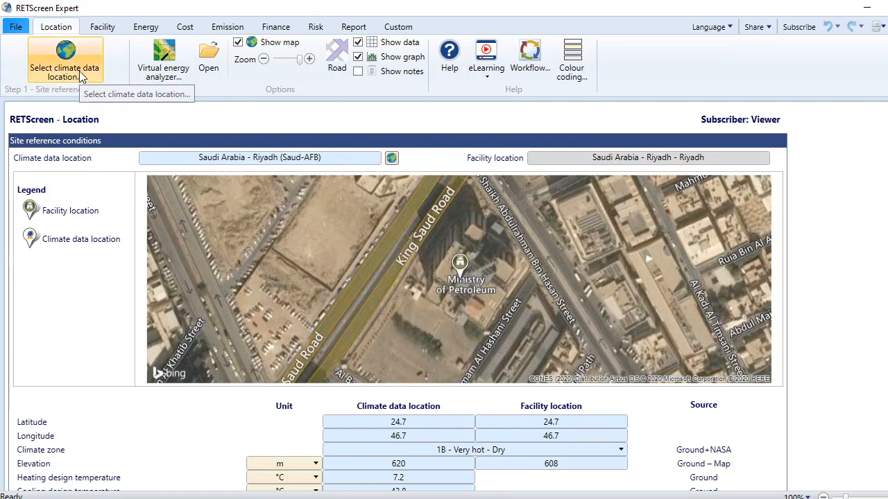
click(393, 158)
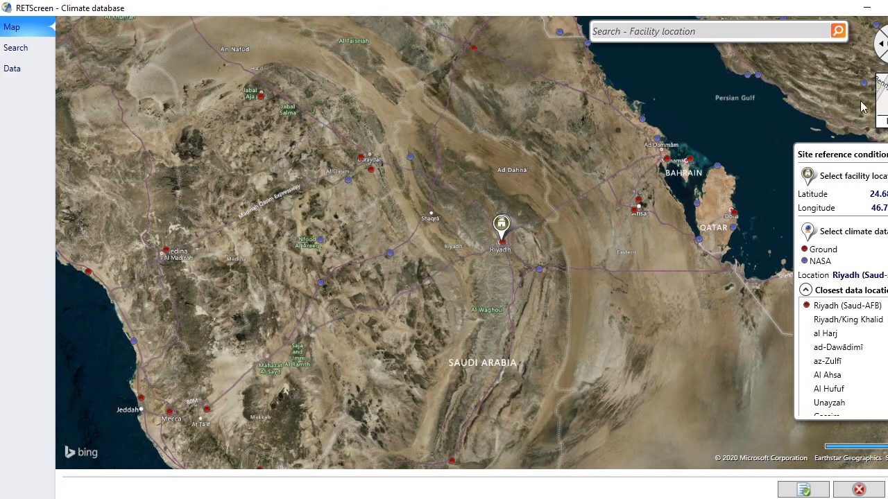
scroll(501, 242, up, 3)
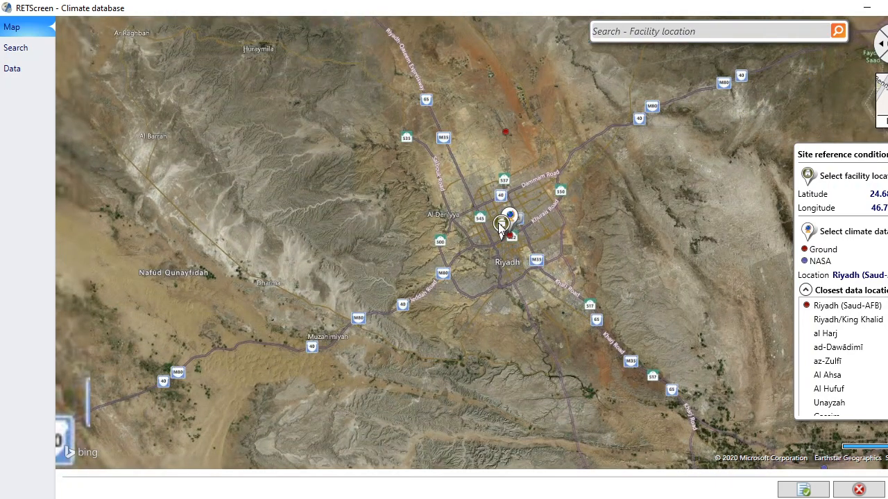
click(669, 33)
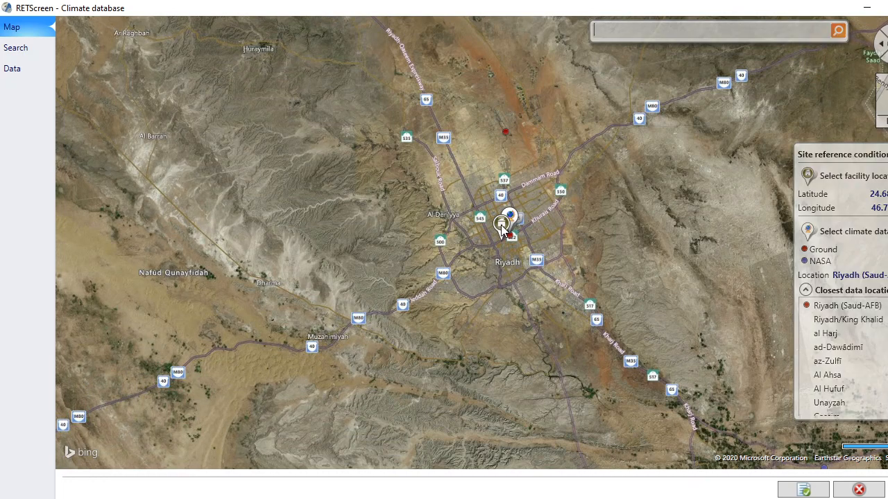
mouse_move(496, 219)
mouse_down()
mouse_move(454, 154)
mouse_move(439, 107)
mouse_move(413, 91)
mouse_up()
mouse_move(299, 60)
mouse_down()
mouse_move(259, 34)
mouse_move(409, 78)
mouse_move(368, 60)
mouse_move(456, 149)
mouse_move(513, 178)
mouse_move(406, 130)
mouse_up()
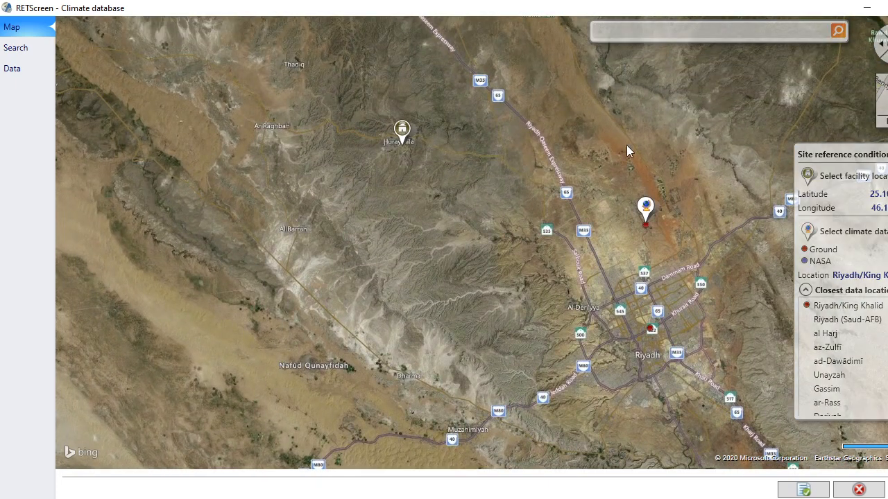
click(819, 491)
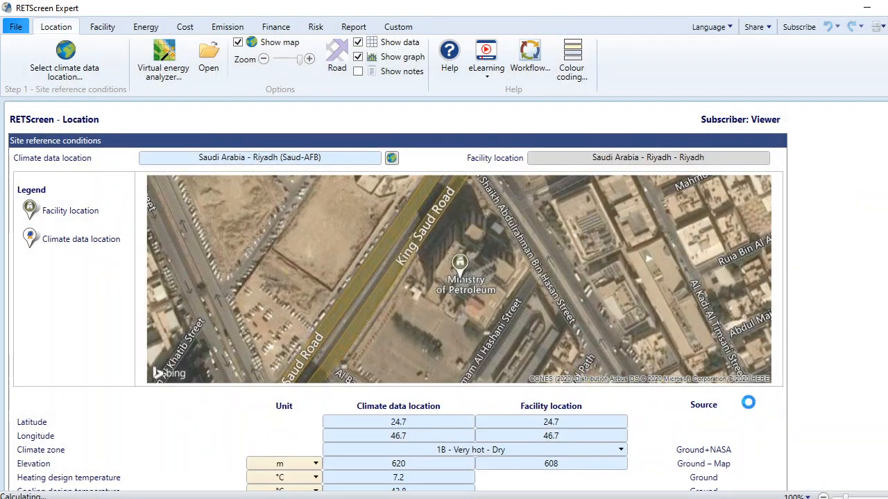
Review the Huraymala facility's map, site reference conditions, monthly climate data table and the chart of wind speed and earth temperature.
scroll(744, 397, down, 3)
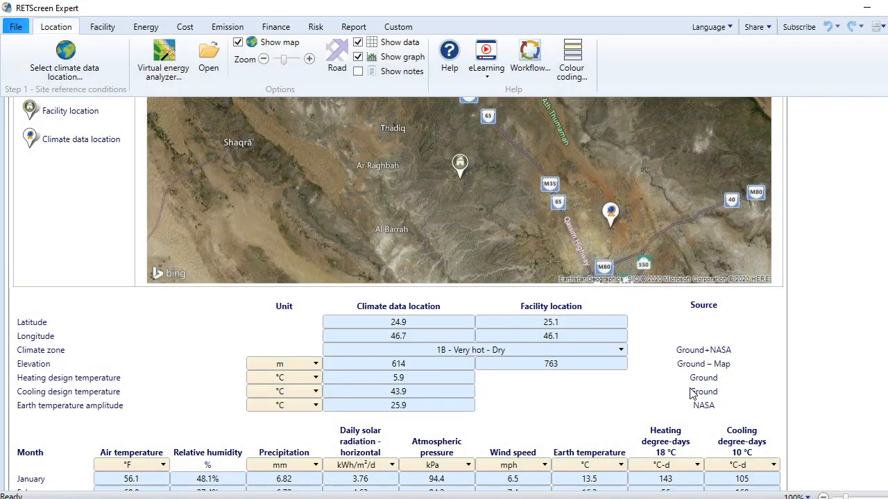
scroll(691, 393, down, 5)
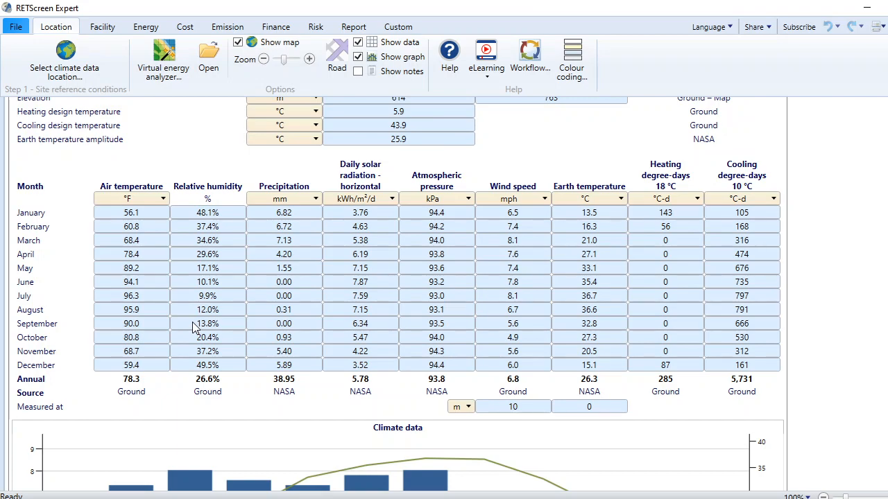
scroll(194, 328, up, 5)
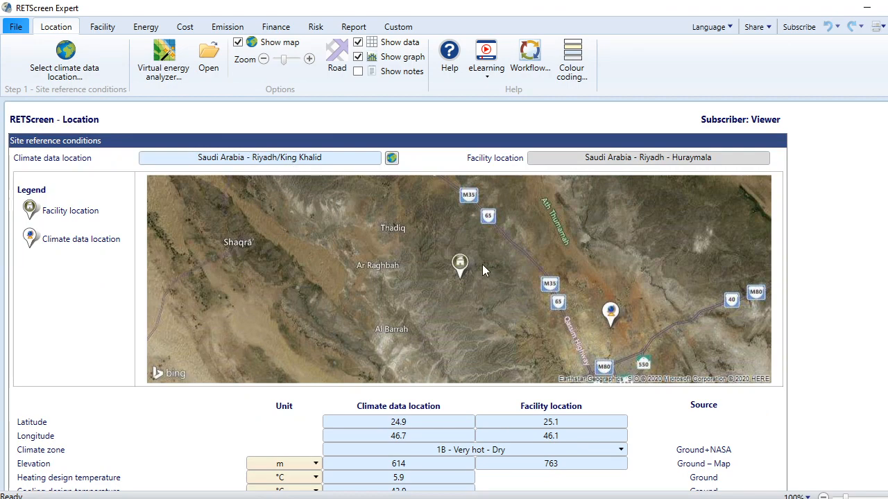
scroll(449, 272, down, 3)
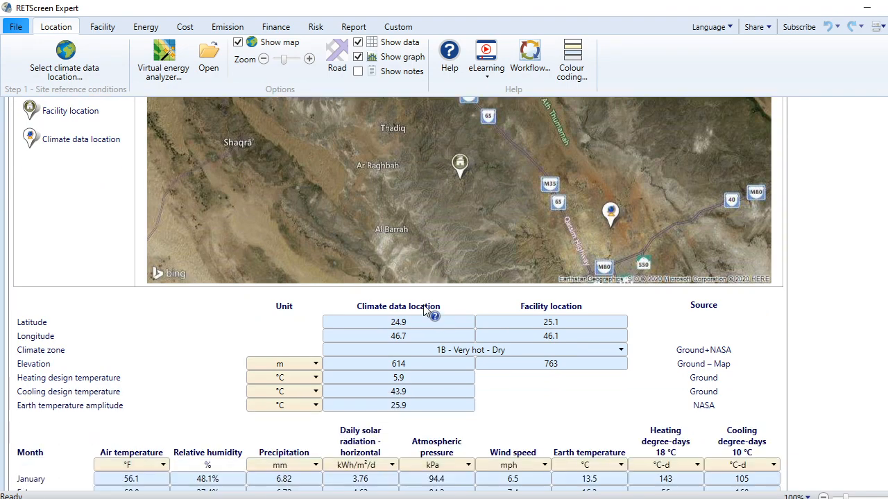
scroll(437, 316, down, 3)
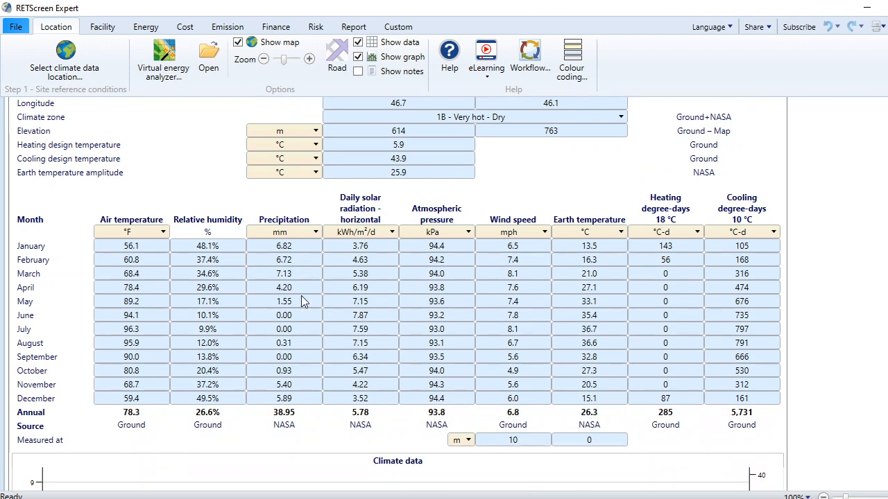
scroll(301, 295, down, 8)
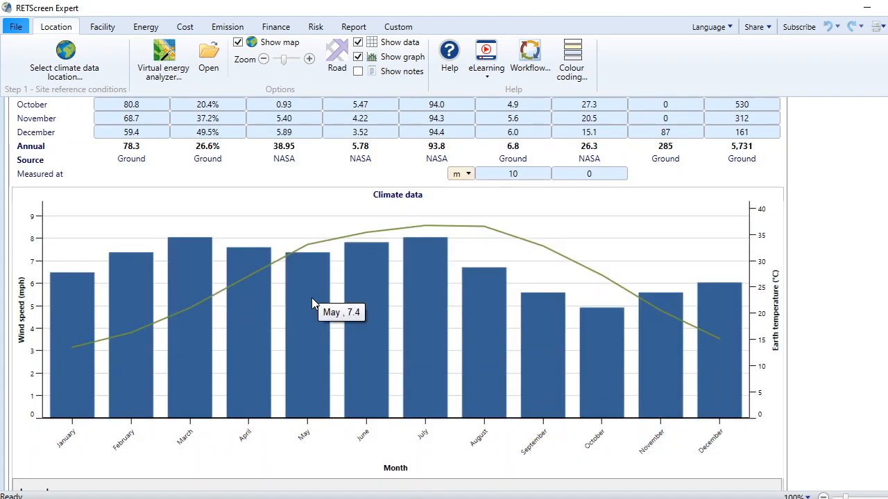
scroll(312, 298, up, 3)
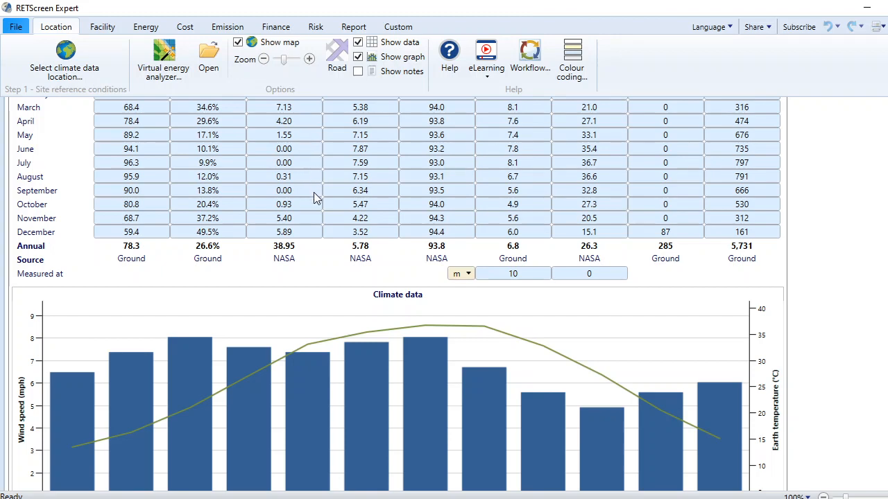
scroll(368, 216, down, 2)
scroll(402, 217, down, 2)
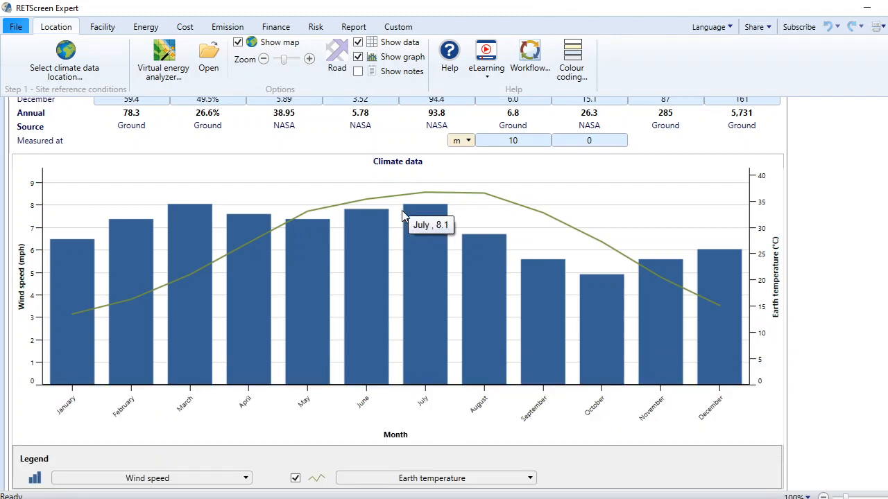